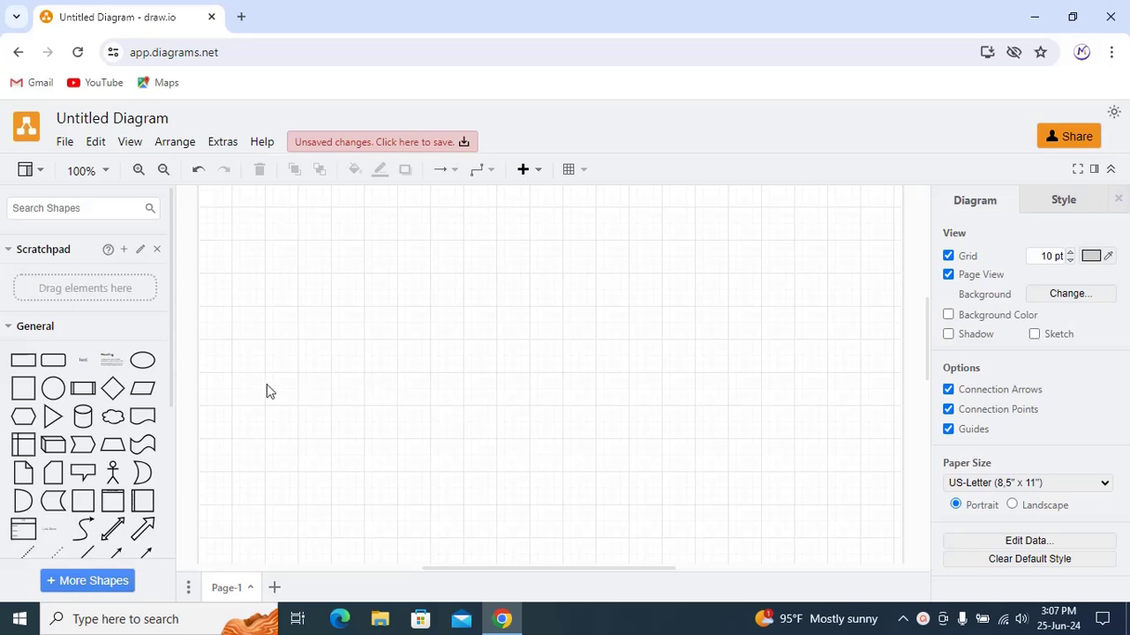
# Add a text box near the page's upper-left corner reading "Hotel Management System ERD"
pyautogui.moveTo(84, 361); pyautogui.dragTo(276, 235)
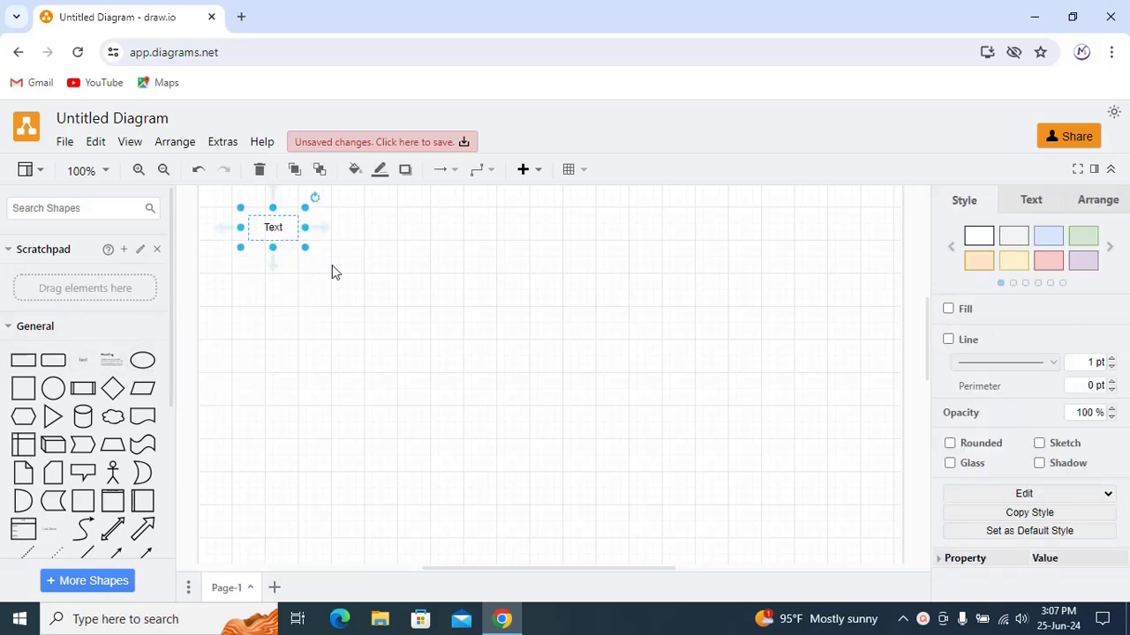
pyautogui.doubleClick(273, 227)
pyautogui.write('H')
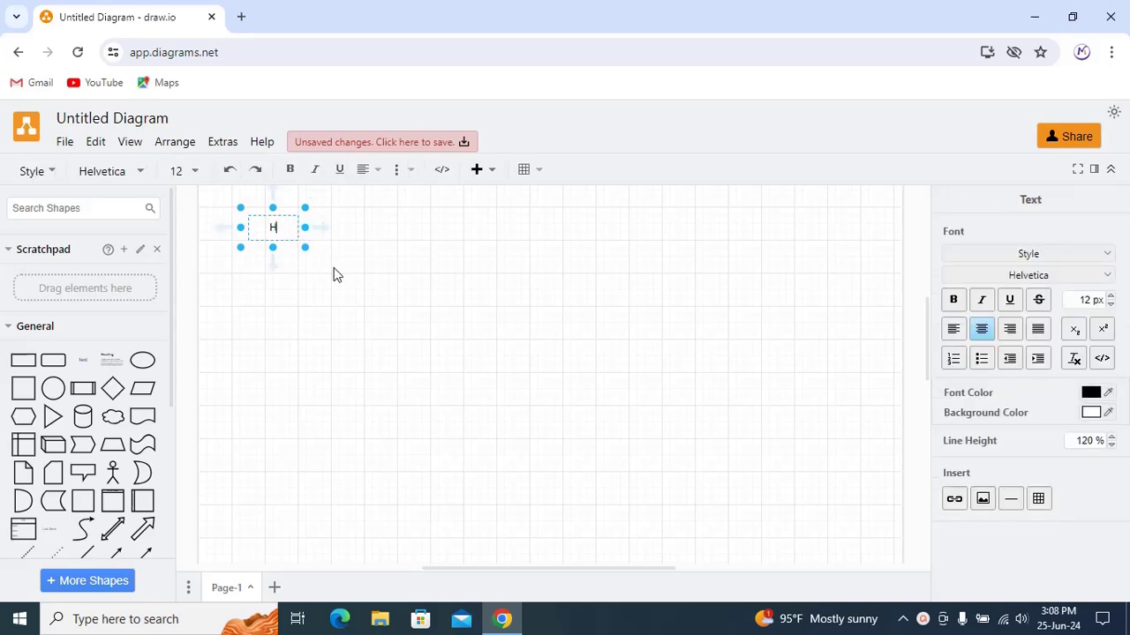
pyautogui.write('otel Management System ERD')
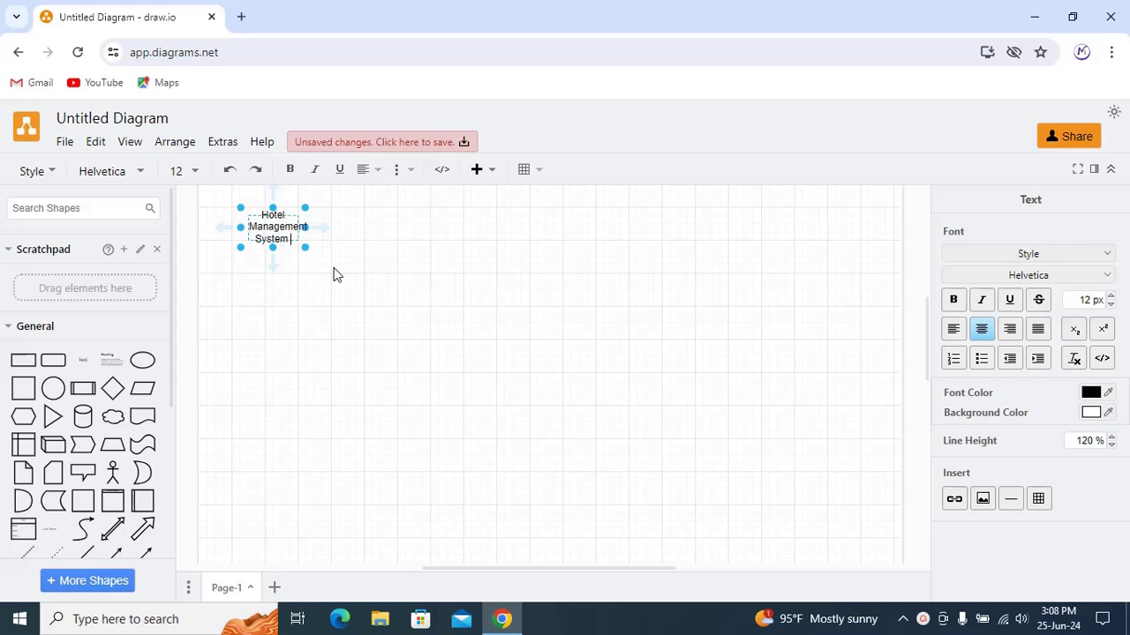
pyautogui.click(344, 272)
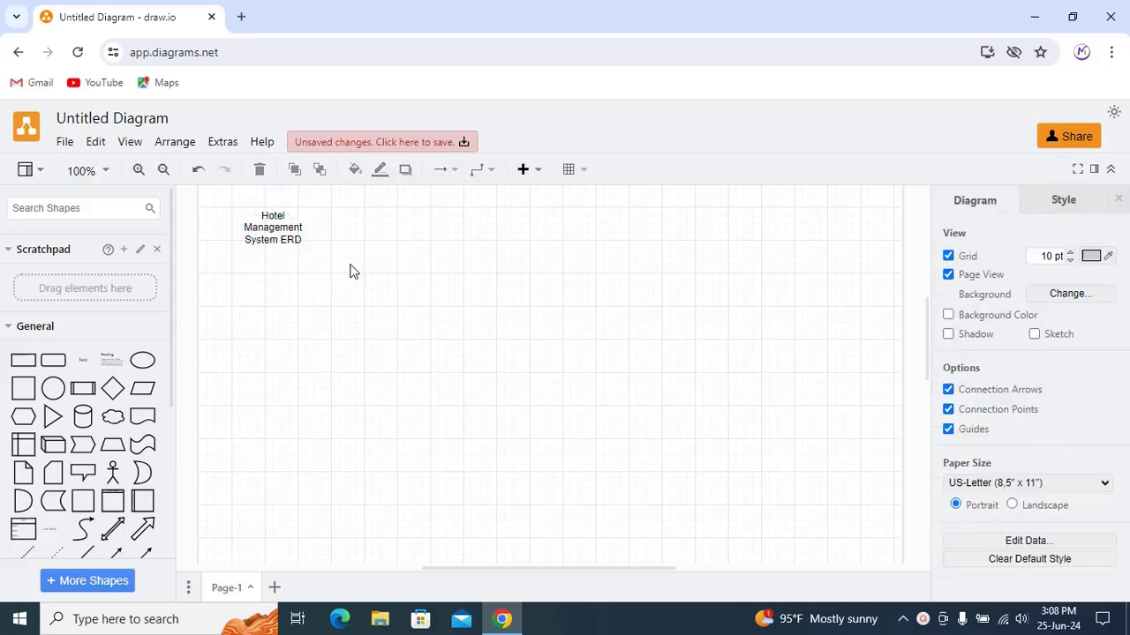
# Increase the font size of the whole title text to 17 px
pyautogui.click(277, 232)
pyautogui.doubleClick(287, 240)
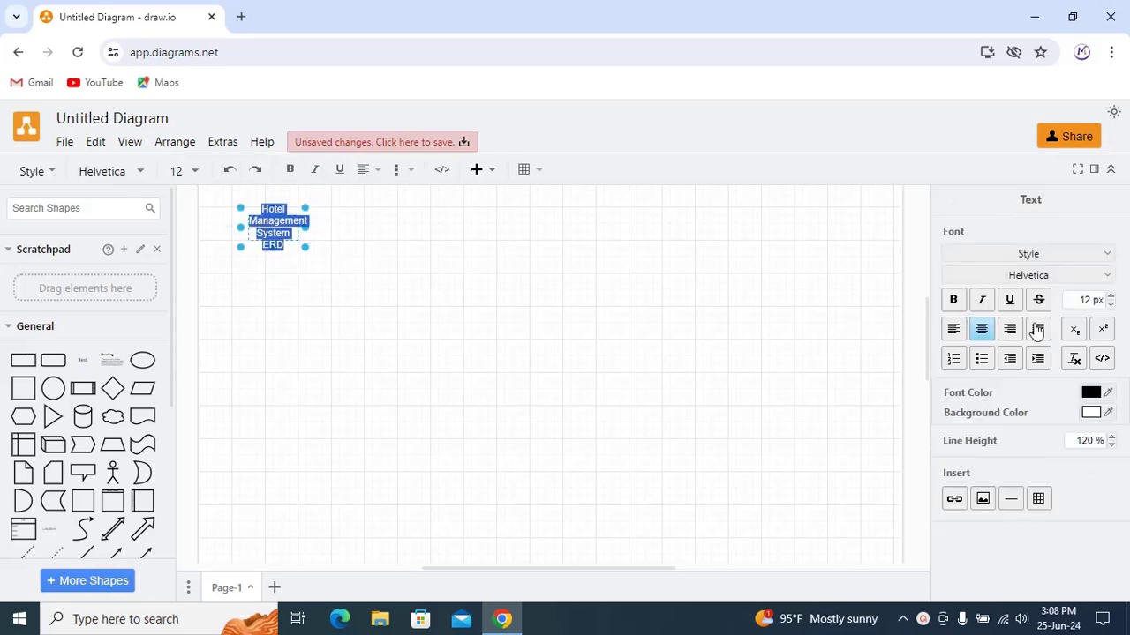
pyautogui.click(1111, 298)
pyautogui.click(1111, 298)
pyautogui.click(1110, 297)
pyautogui.click(1110, 298)
pyautogui.click(1111, 297)
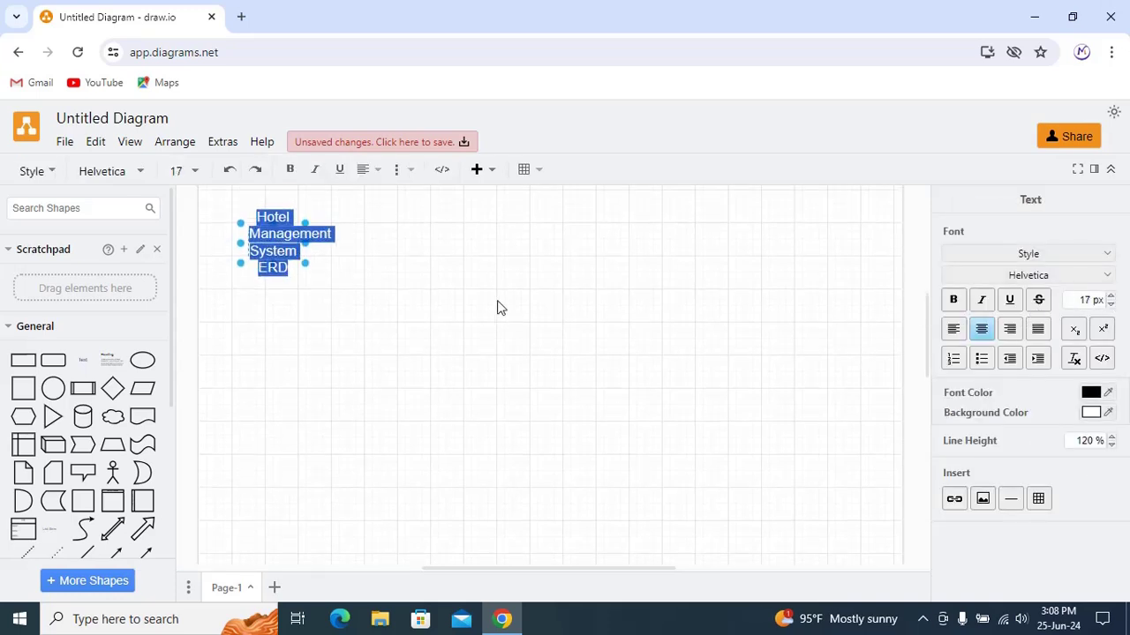
pyautogui.click(413, 263)
# Widen the title's text box so the text fits on one line, and move it to about -10, 140
pyautogui.click(313, 260)
pyautogui.moveTo(306, 262); pyautogui.dragTo(564, 250)
pyautogui.moveTo(426, 232); pyautogui.dragTo(368, 209)
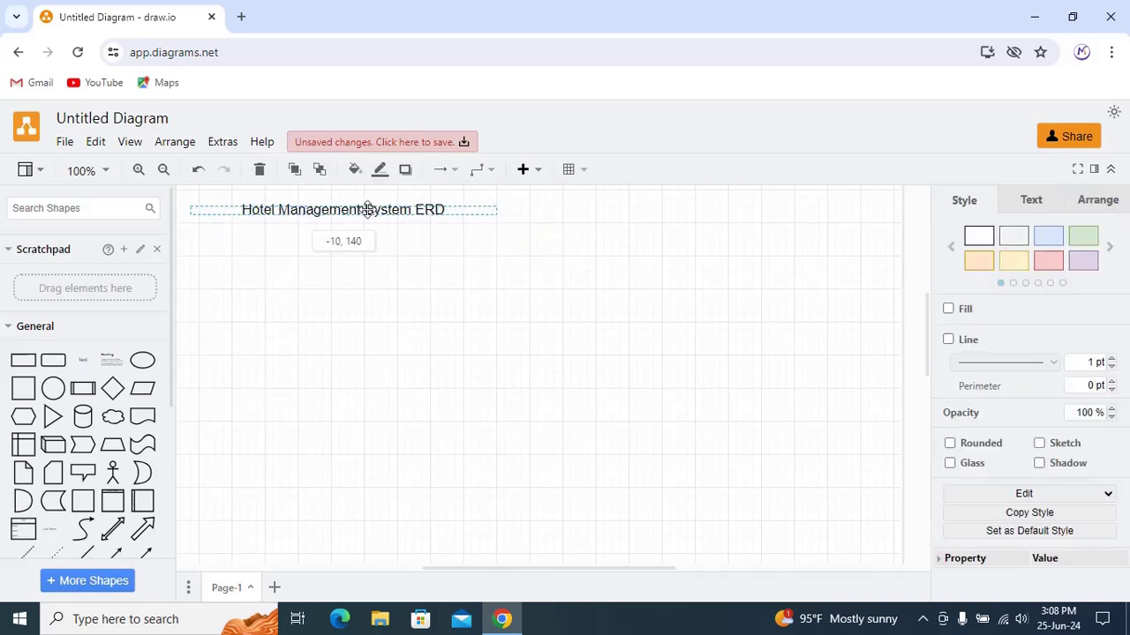
pyautogui.click(507, 305)
# Format the title text in red (FF0000) and bold
pyautogui.doubleClick(402, 214)
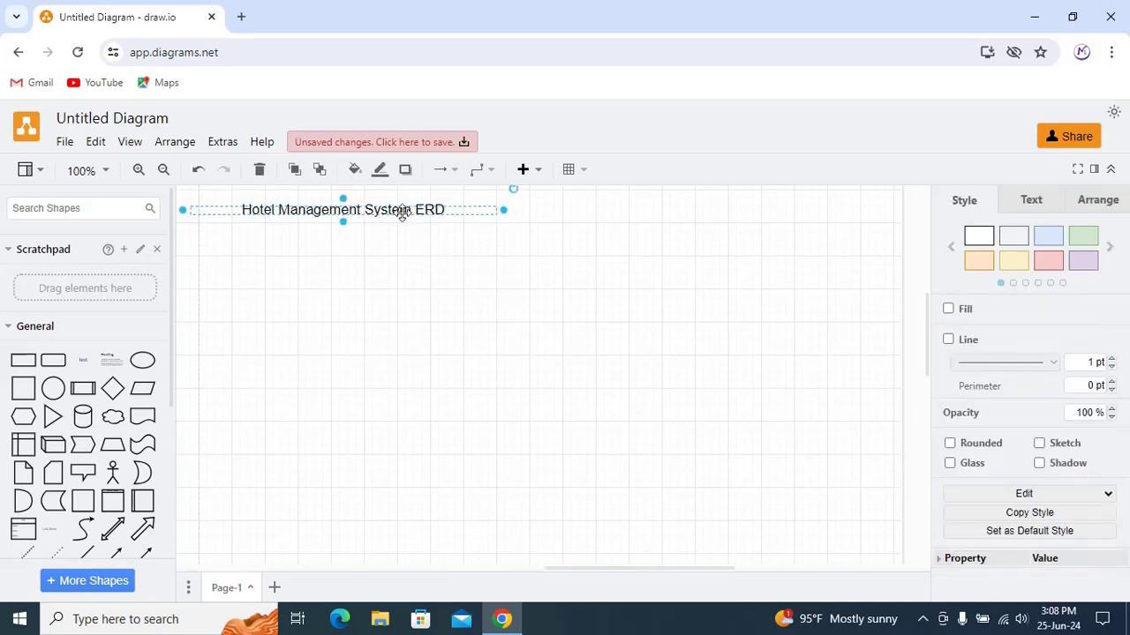
pyautogui.click(1091, 394)
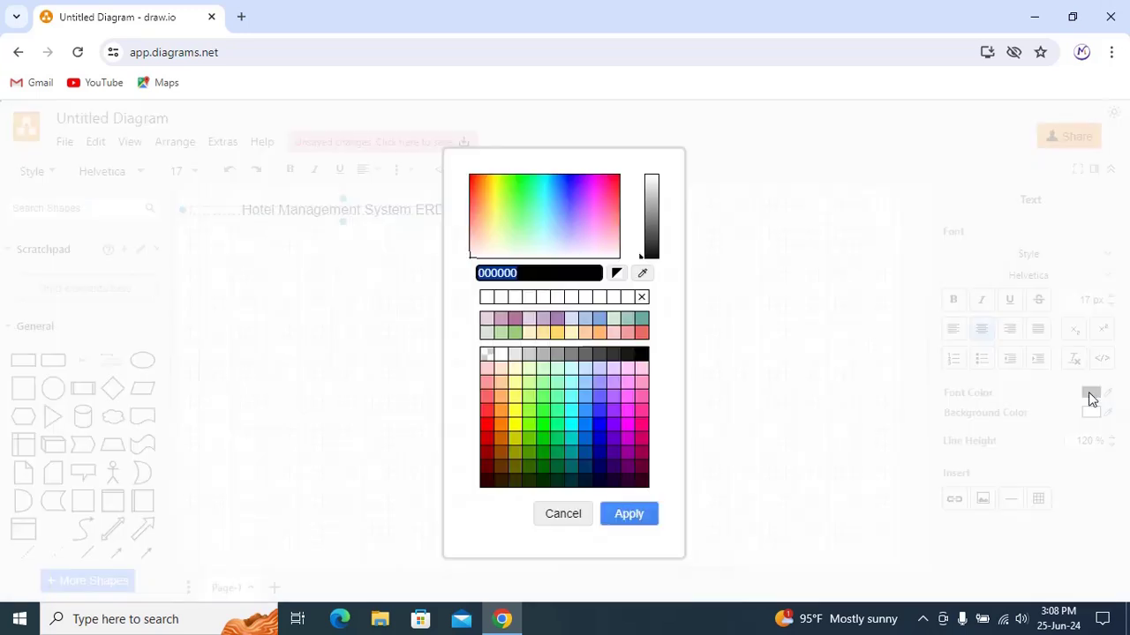
pyautogui.click(488, 430)
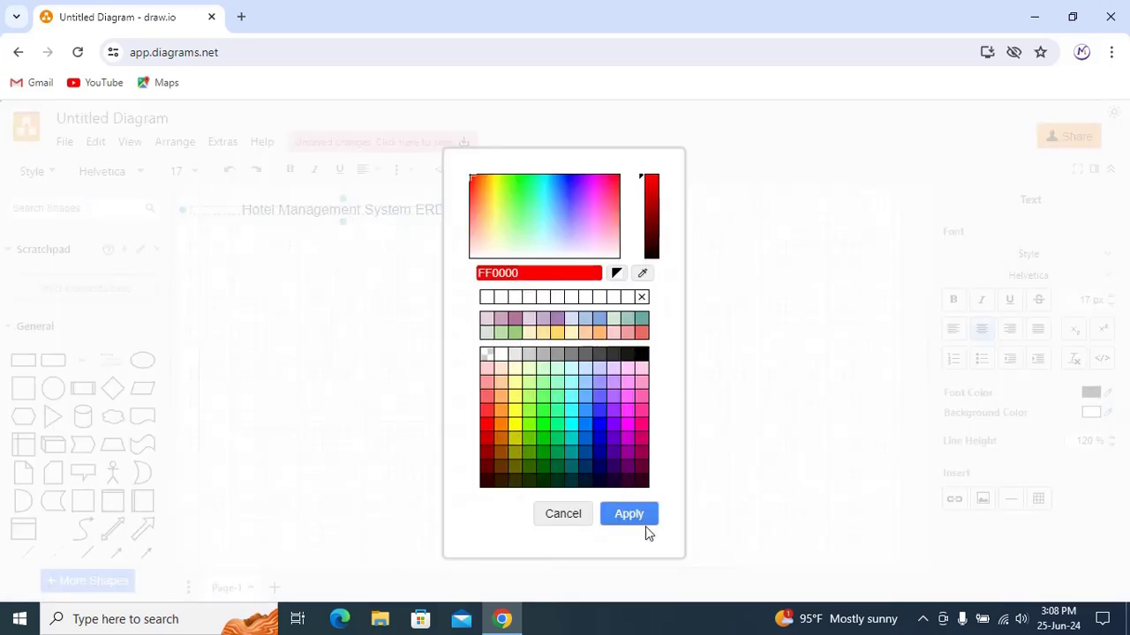
pyautogui.click(644, 520)
pyautogui.click(953, 300)
pyautogui.click(741, 285)
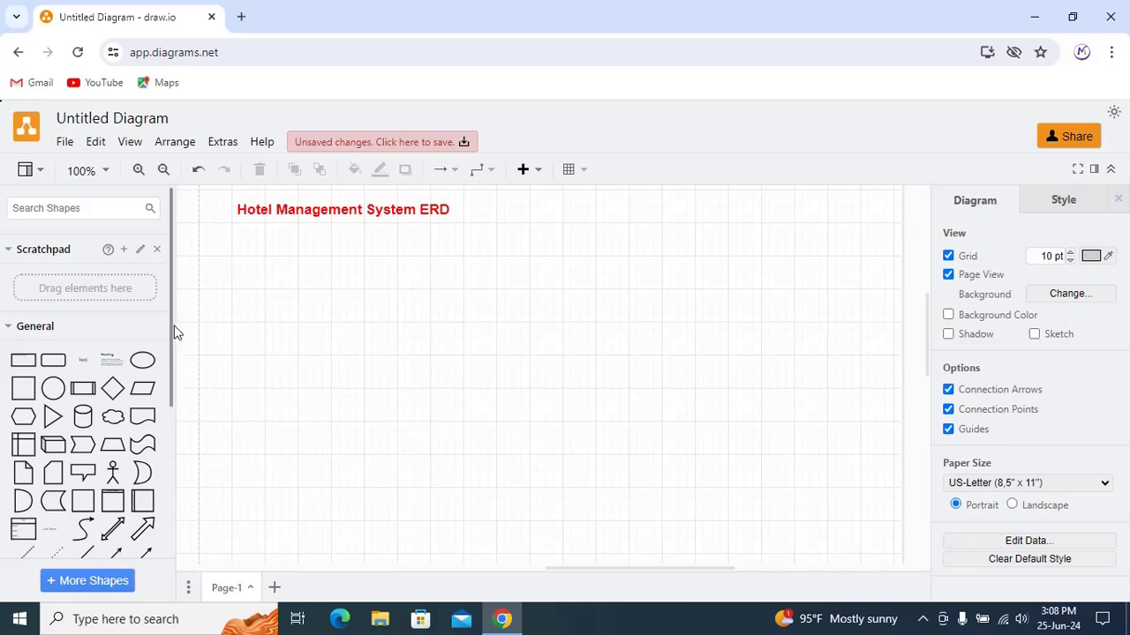
# Place an Entity Relation table with a primary key and three rows just below the title
pyautogui.moveTo(173, 325); pyautogui.dragTo(162, 450)
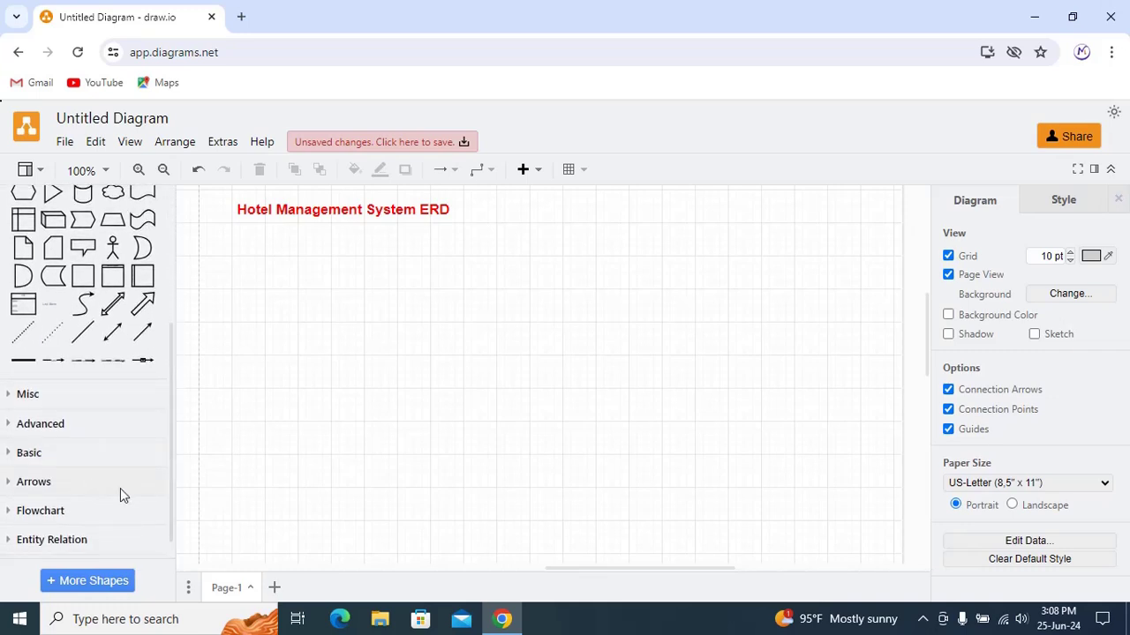
pyautogui.click(93, 536)
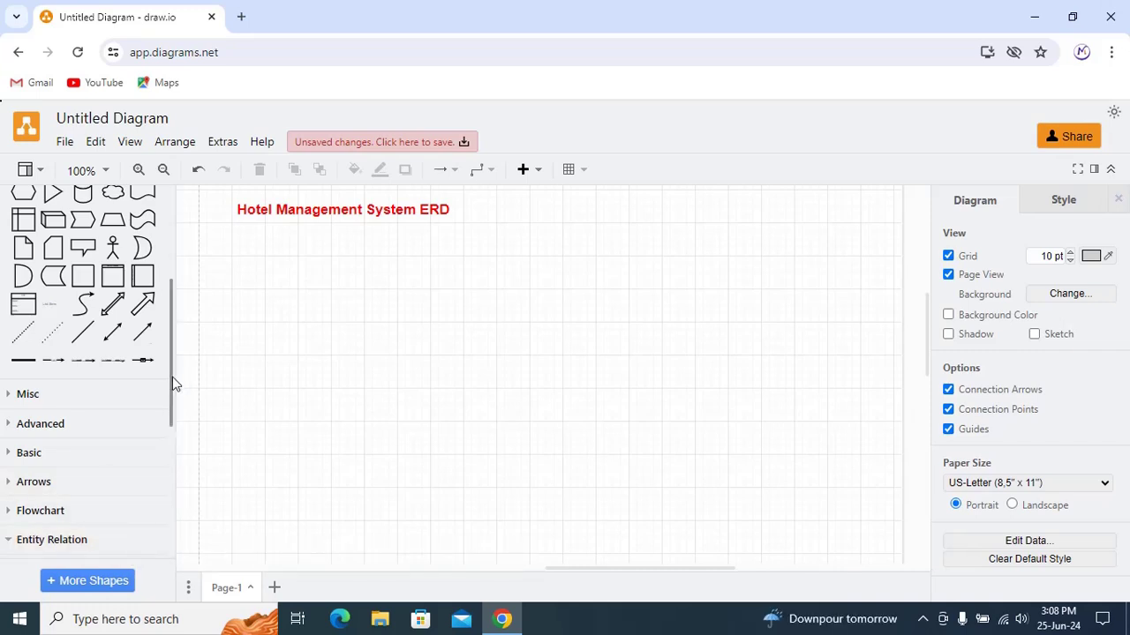
pyautogui.moveTo(172, 377); pyautogui.dragTo(171, 428)
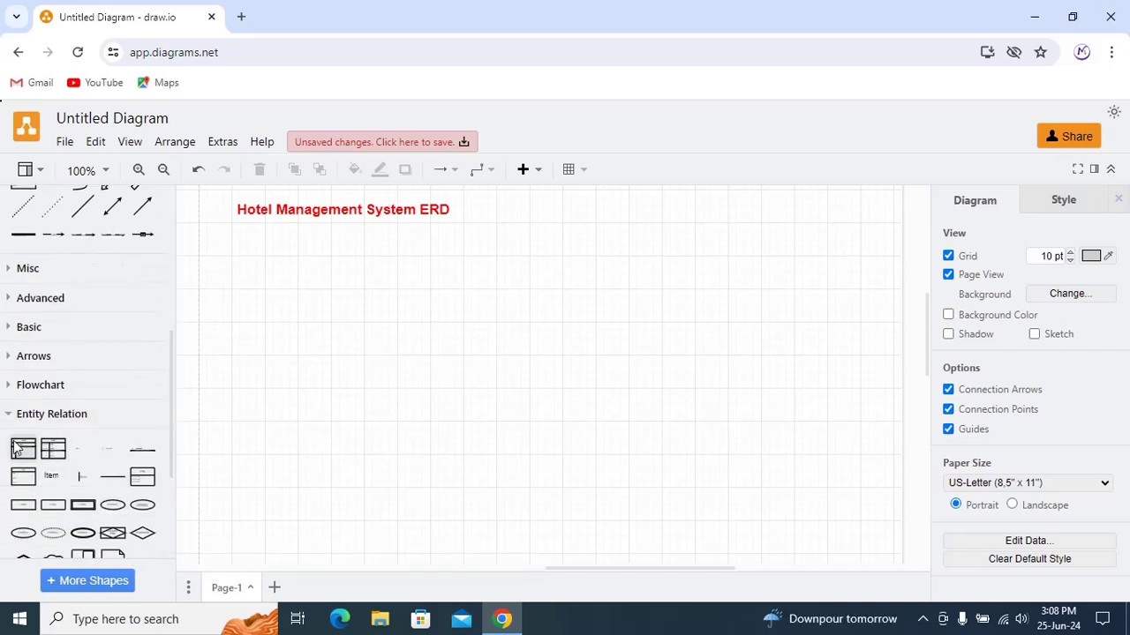
pyautogui.moveTo(15, 448)
pyautogui.moveTo(15, 449); pyautogui.dragTo(240, 245)
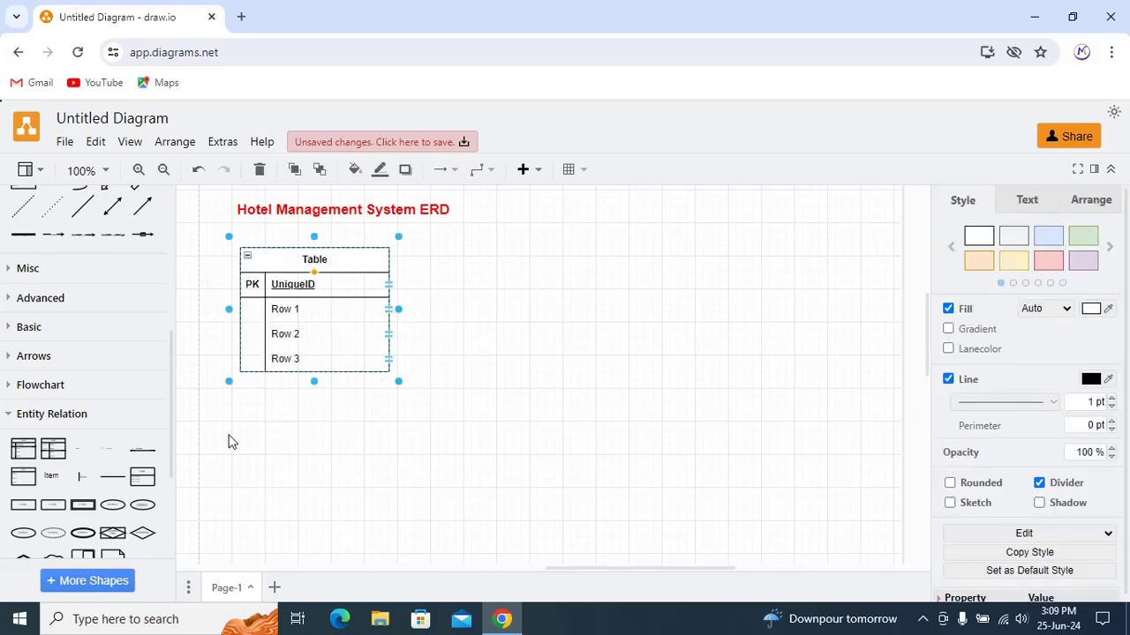
# Add three more primary-key tables: one right of the first, one below it and one at the lower right, forming a two-by-two layout
pyautogui.moveTo(25, 458)
pyautogui.moveTo(26, 458); pyautogui.dragTo(585, 254)
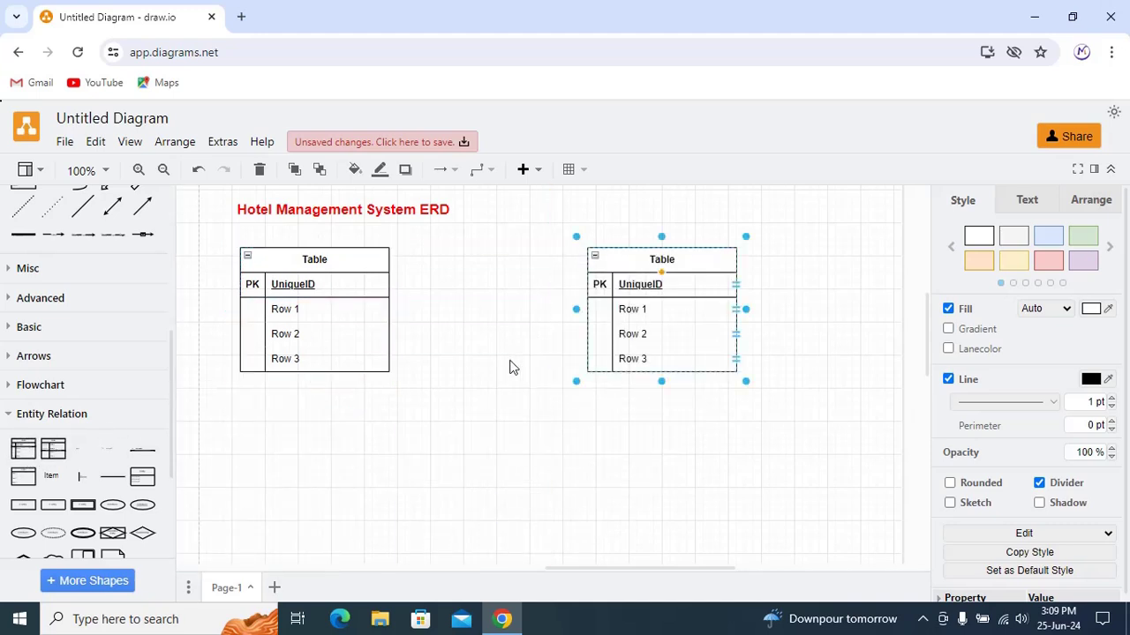
pyautogui.moveTo(27, 452)
pyautogui.moveTo(27, 451); pyautogui.dragTo(238, 411)
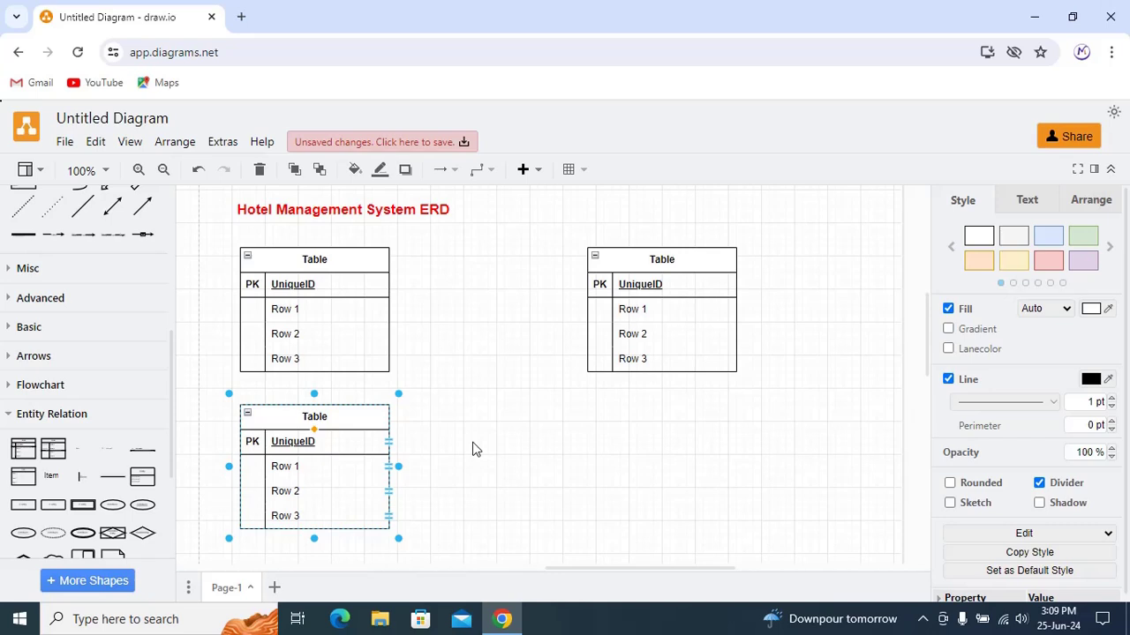
pyautogui.moveTo(24, 450); pyautogui.dragTo(586, 423)
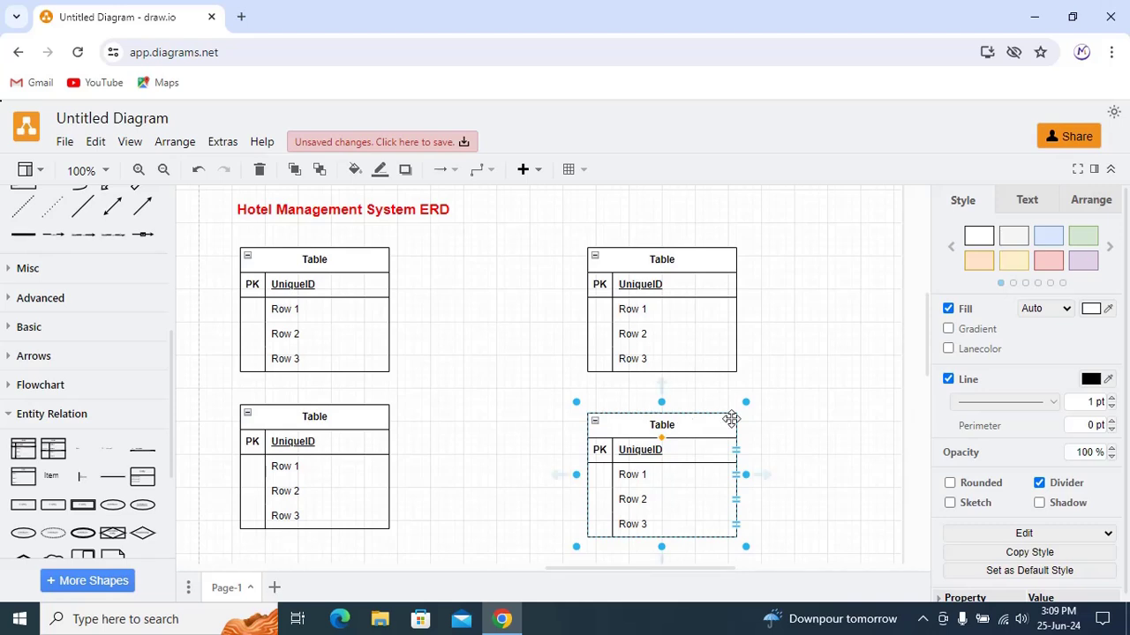
# Shift both right-hand tables slightly left, keeping them vertically aligned with each other
pyautogui.moveTo(662, 261); pyautogui.dragTo(631, 261)
pyautogui.moveTo(676, 421); pyautogui.dragTo(640, 423)
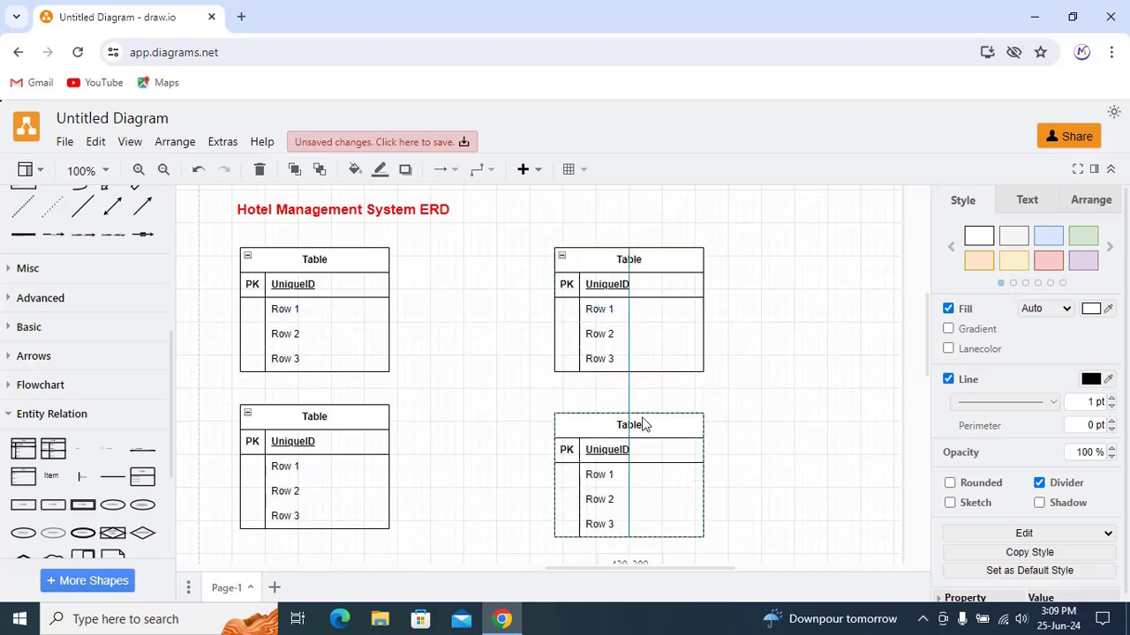
pyautogui.click(768, 376)
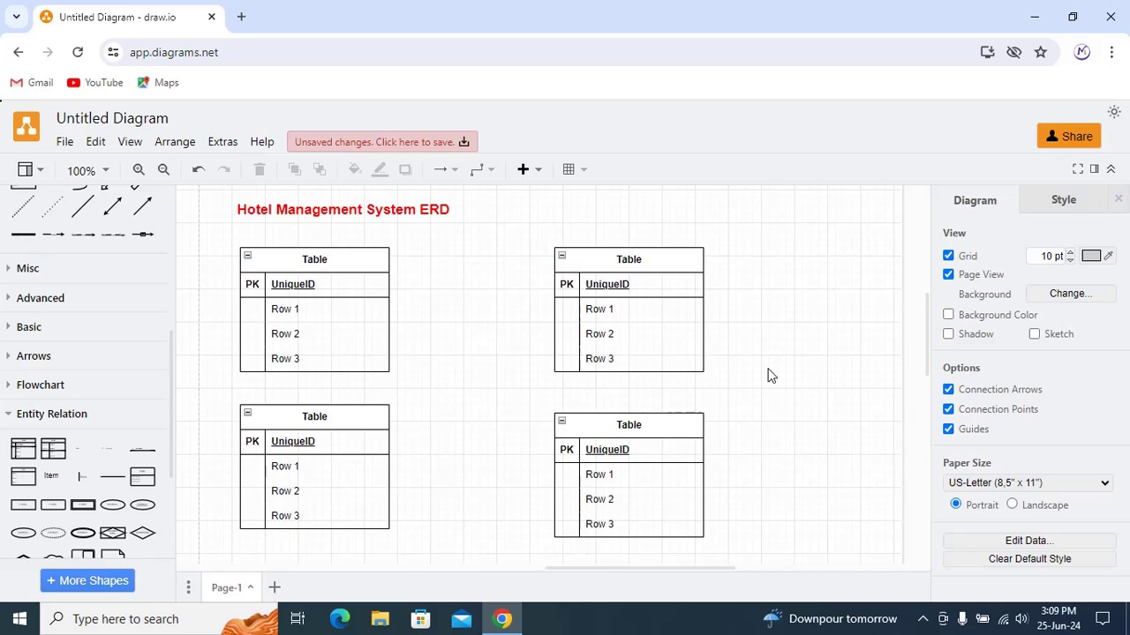
# Name the upper-left table Hotel and set its primary key to HotelID
pyautogui.doubleClick(316, 257)
pyautogui.write('Hotel')
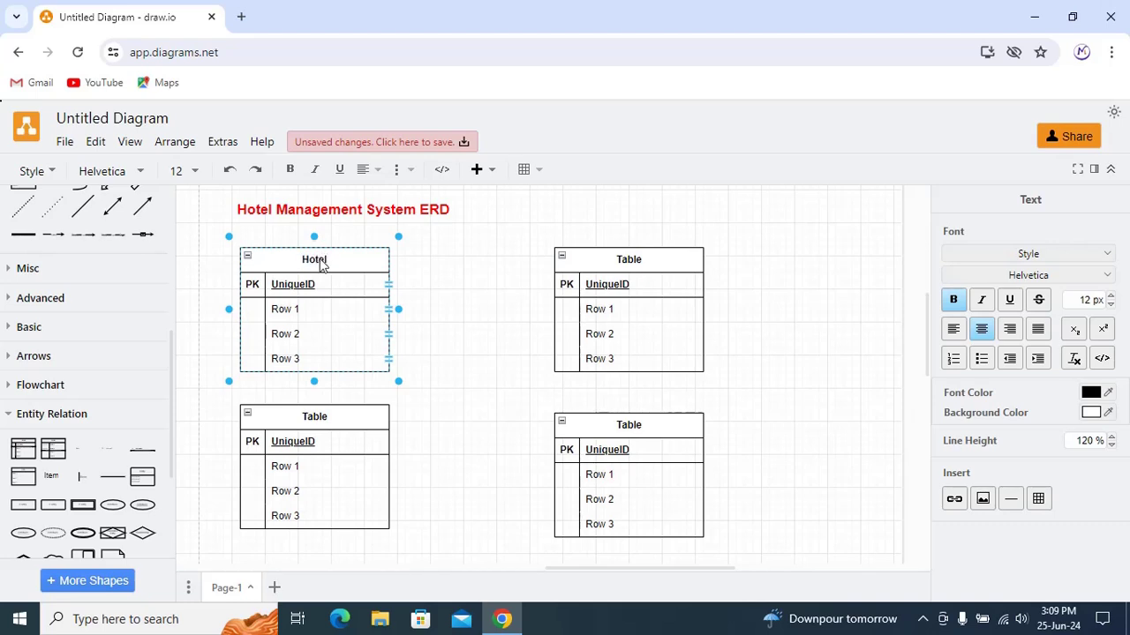
pyautogui.doubleClick(309, 284)
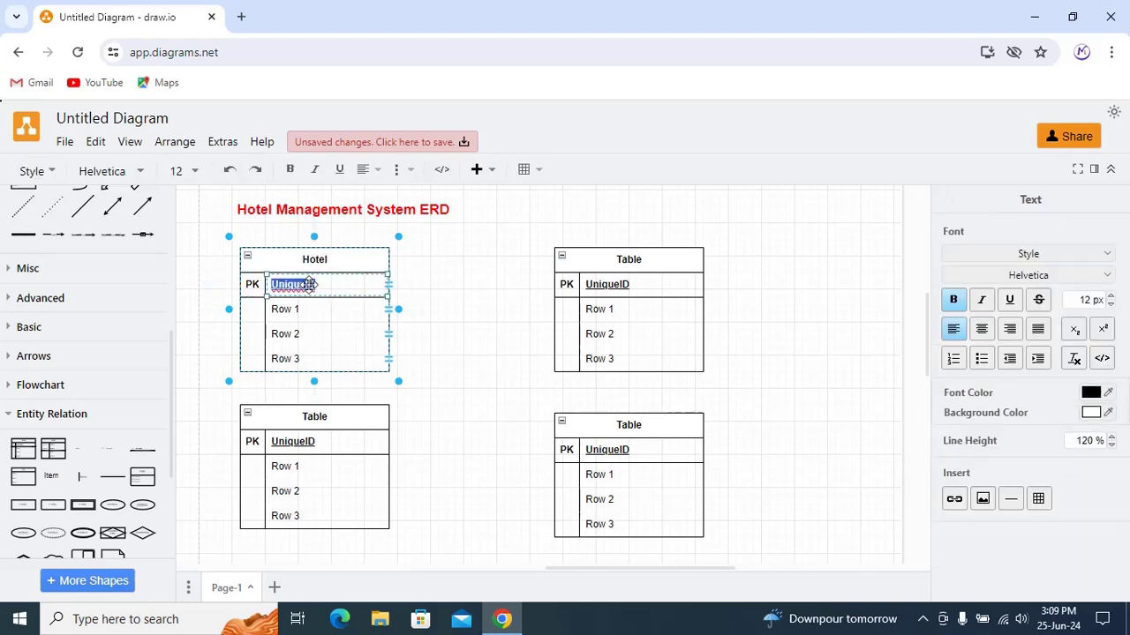
pyautogui.write('Hotel')
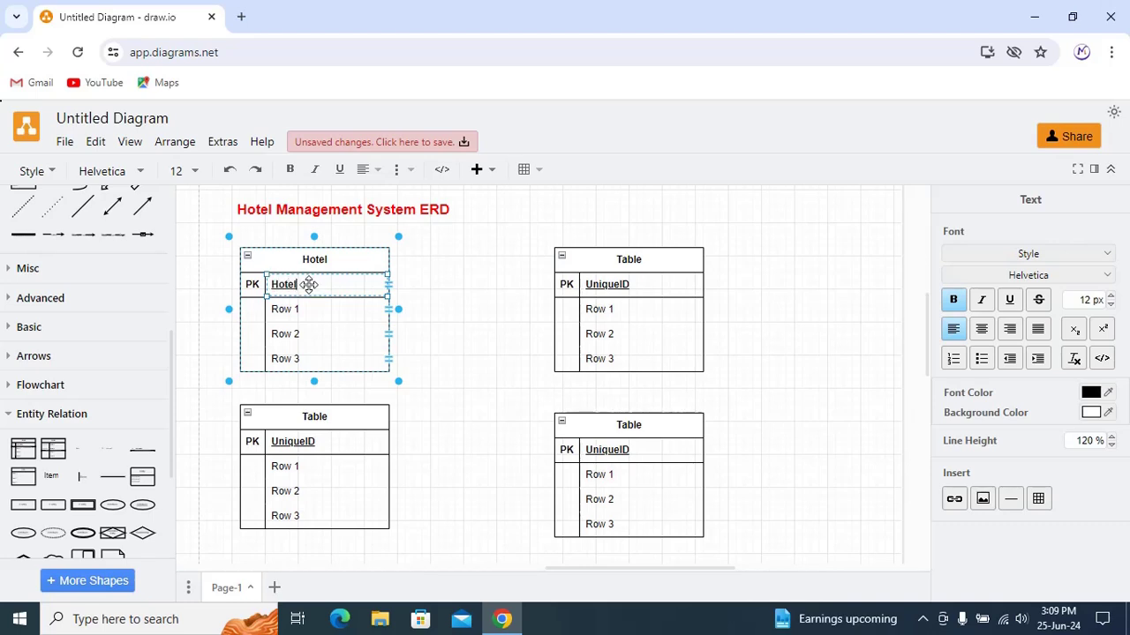
pyautogui.write('ID')
# Rename the Hotel table's three attribute rows as Name, Address and Hotel_Code
pyautogui.doubleClick(294, 315)
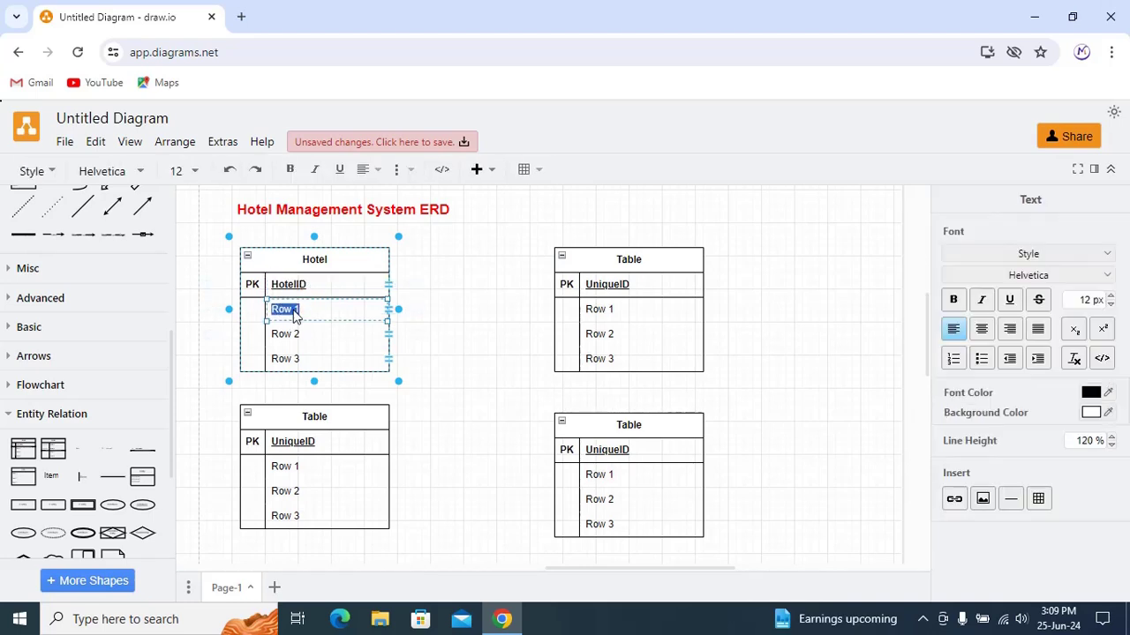
pyautogui.write('Name')
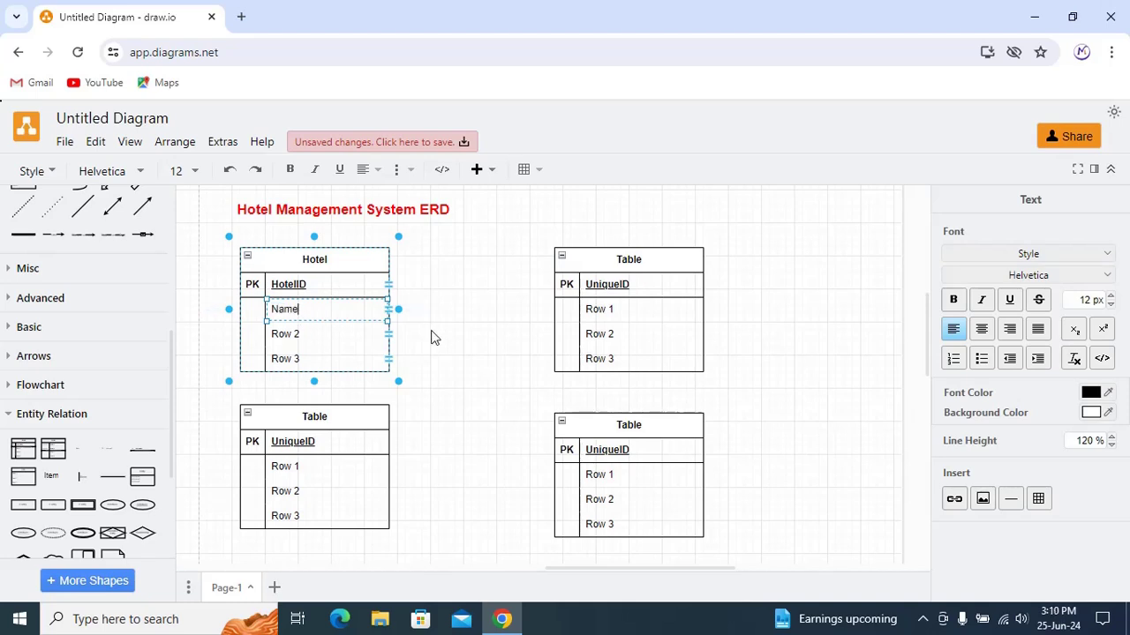
pyautogui.doubleClick(299, 334)
pyautogui.write('Address')
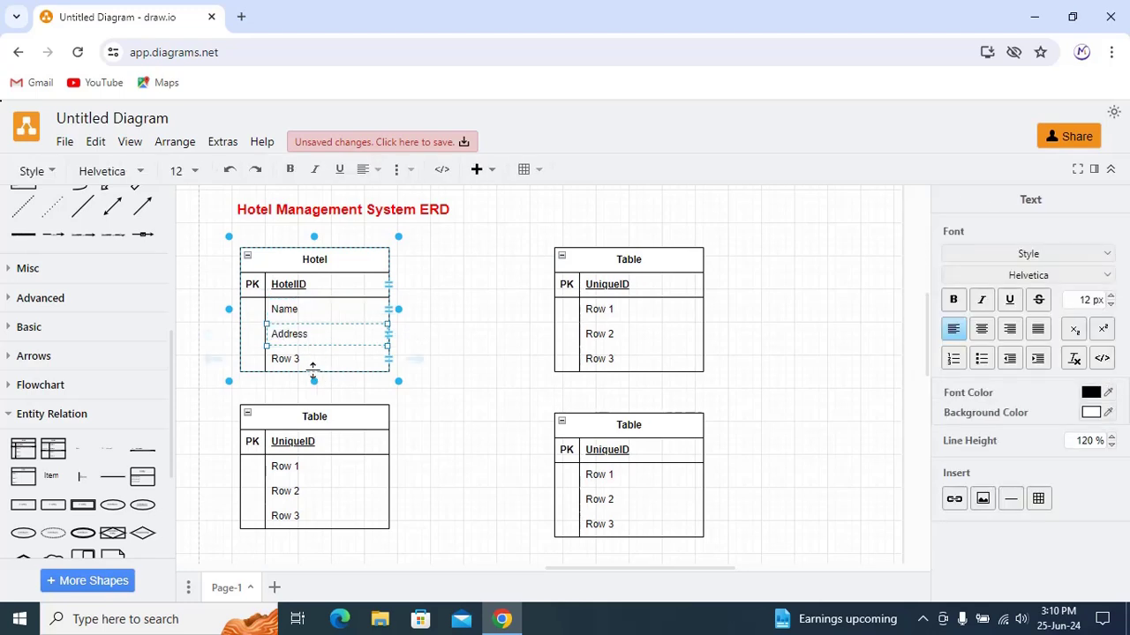
pyautogui.doubleClick(295, 363)
pyautogui.write('H')
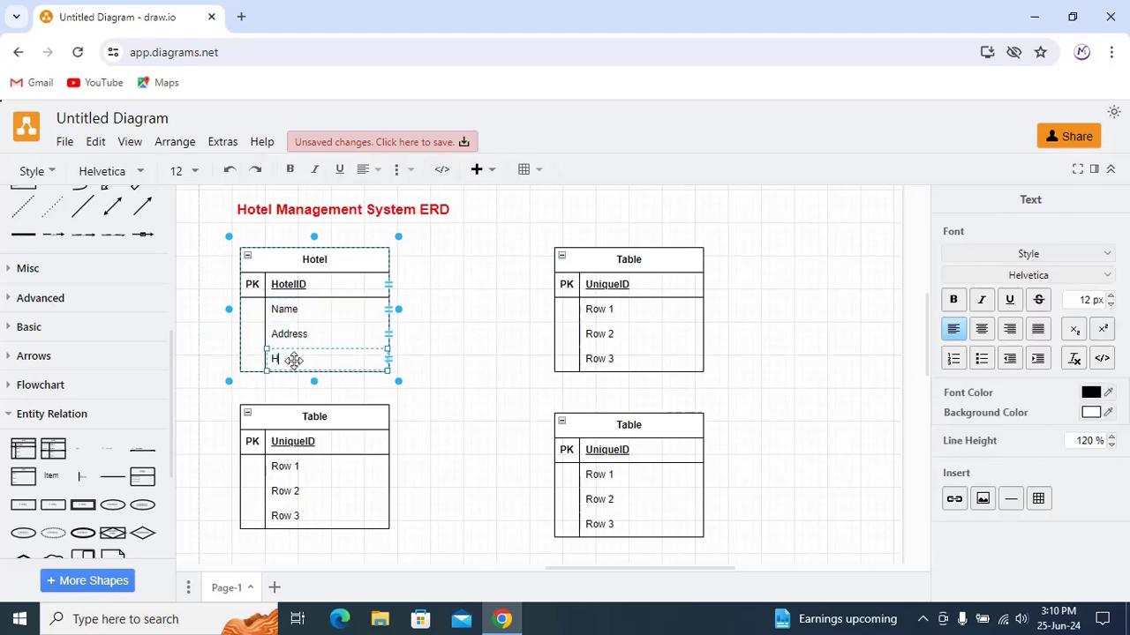
pyautogui.write('otel Code')
pyautogui.click(468, 325)
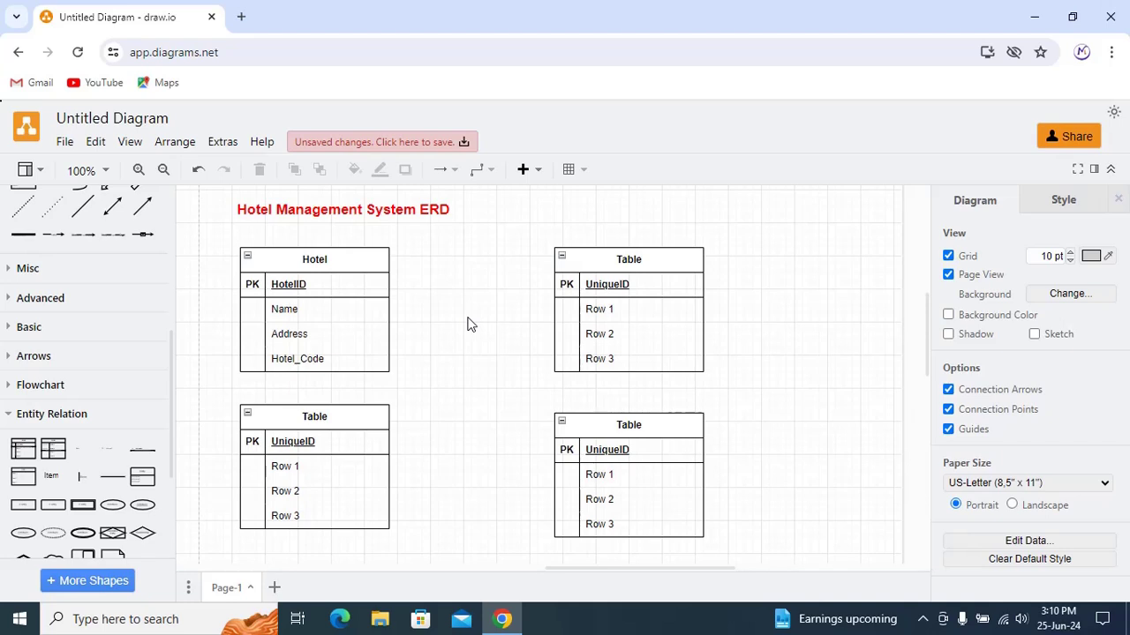
# Move the lower-left table slightly down to widen the gap below the Hotel table
pyautogui.click(335, 416)
pyautogui.moveTo(336, 416); pyautogui.dragTo(337, 433)
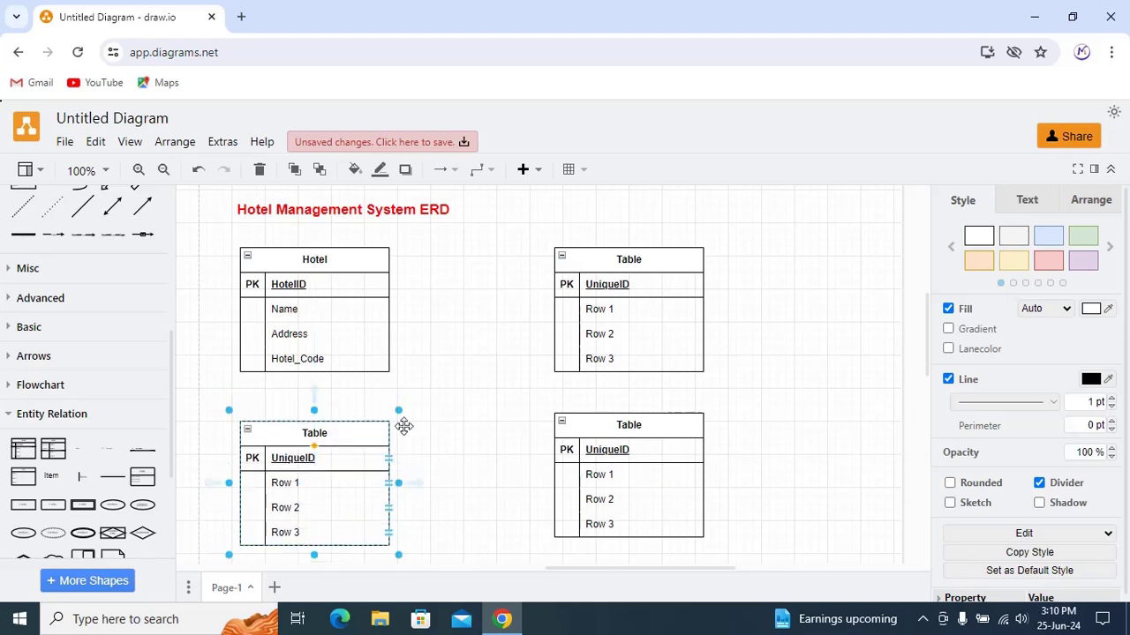
pyautogui.click(448, 433)
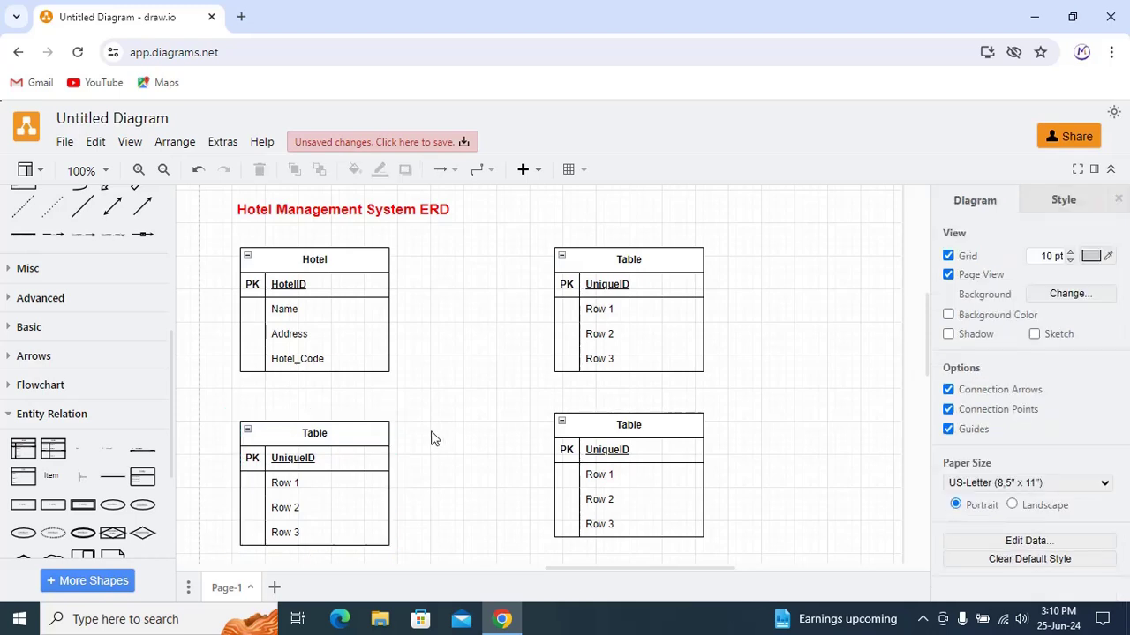
# Name the lower-left table Room and set its primary key to RoomID
pyautogui.click(314, 433)
pyautogui.doubleClick(315, 431)
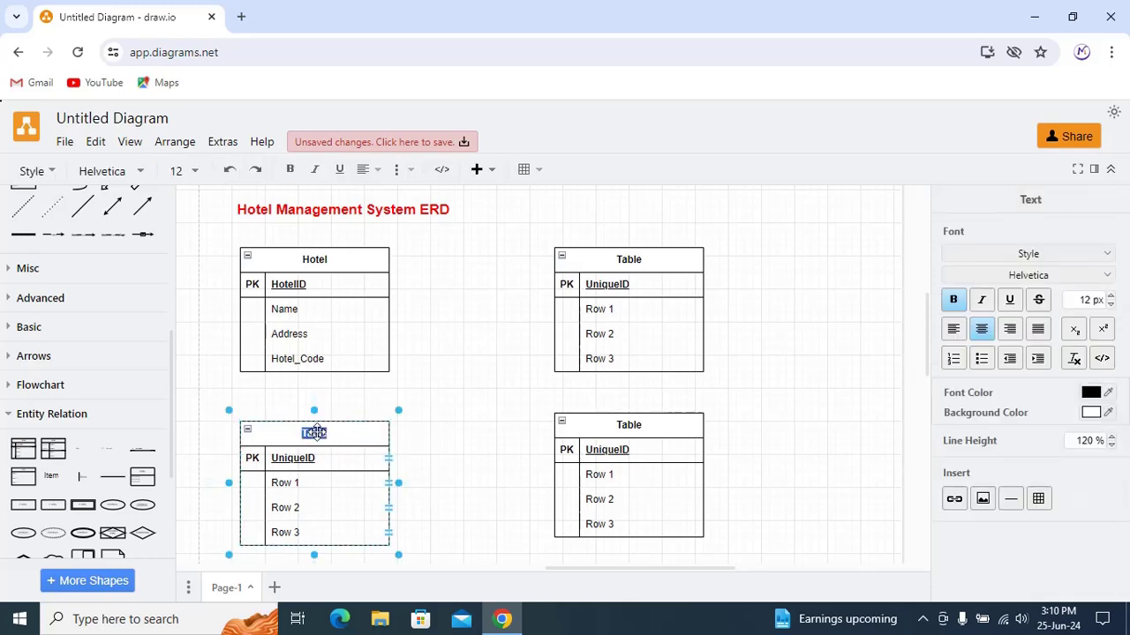
pyautogui.write('Room')
pyautogui.doubleClick(304, 460)
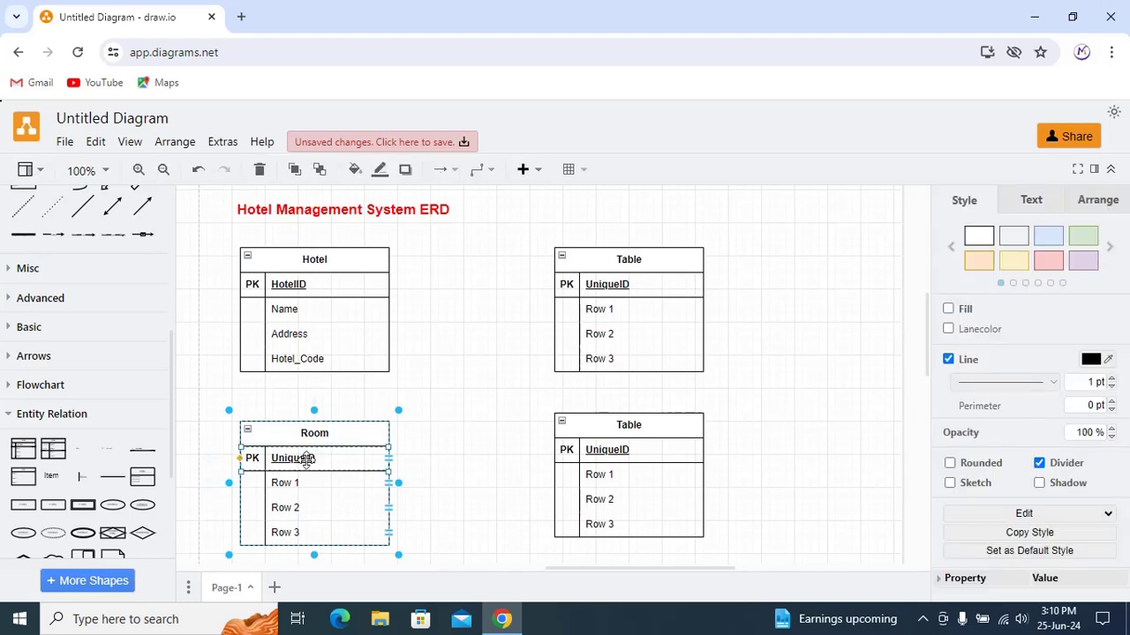
pyautogui.write('Ro')
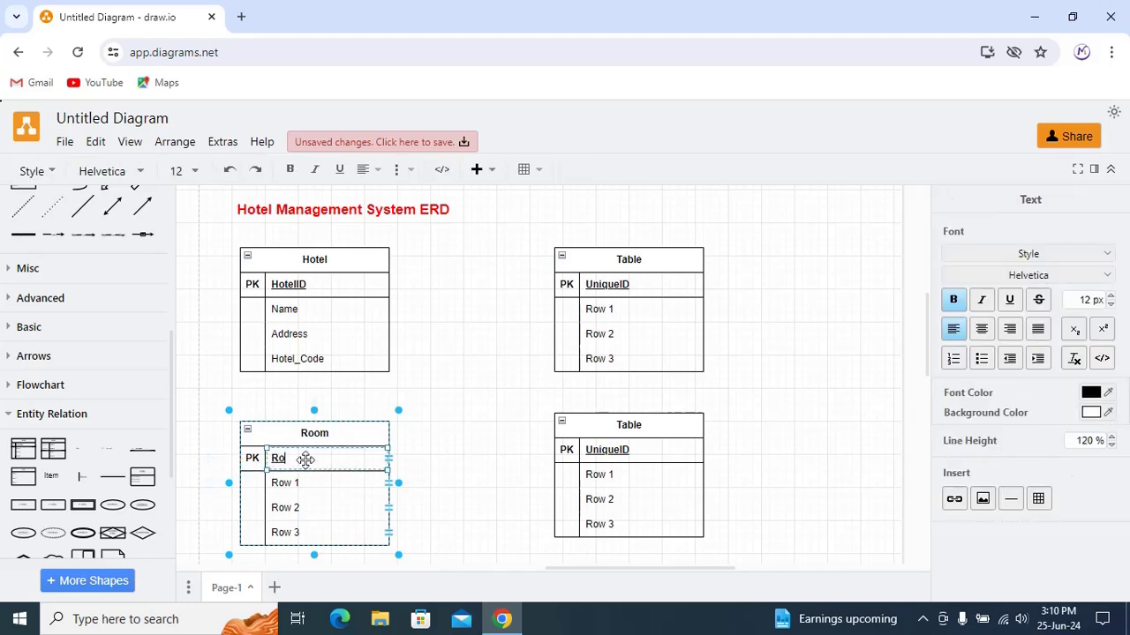
pyautogui.write('omID')
# Rename the Room table's three attribute rows as Type, Status and HotelID
pyautogui.doubleClick(296, 486)
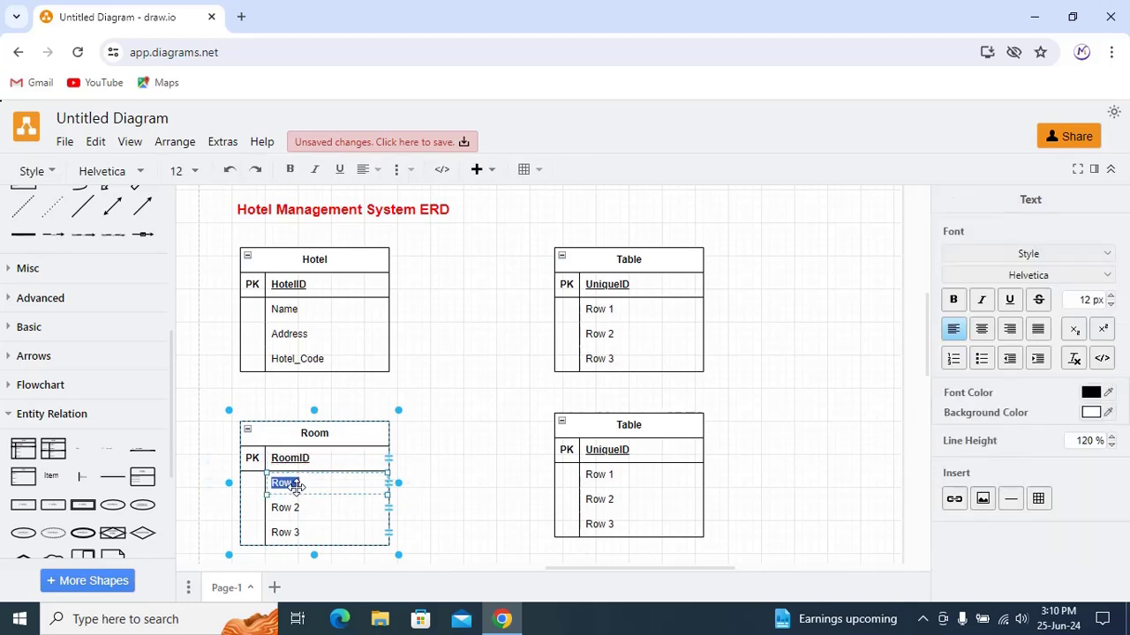
pyautogui.press('BackSpace')
pyautogui.write('Type')
pyautogui.doubleClick(295, 507)
pyautogui.write('Status')
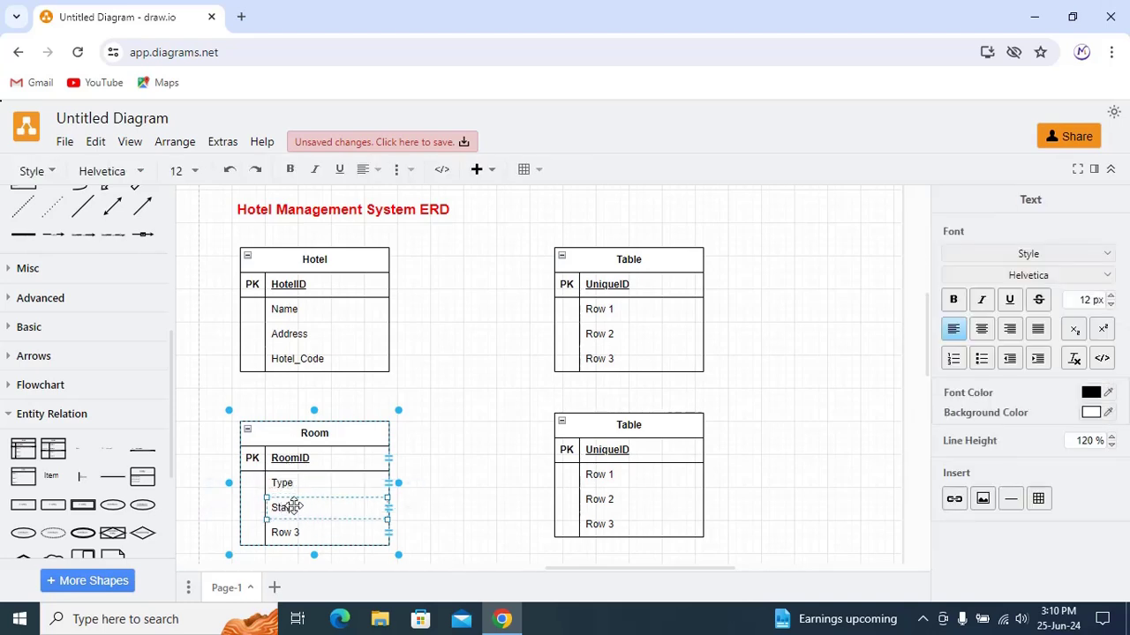
pyautogui.doubleClick(295, 533)
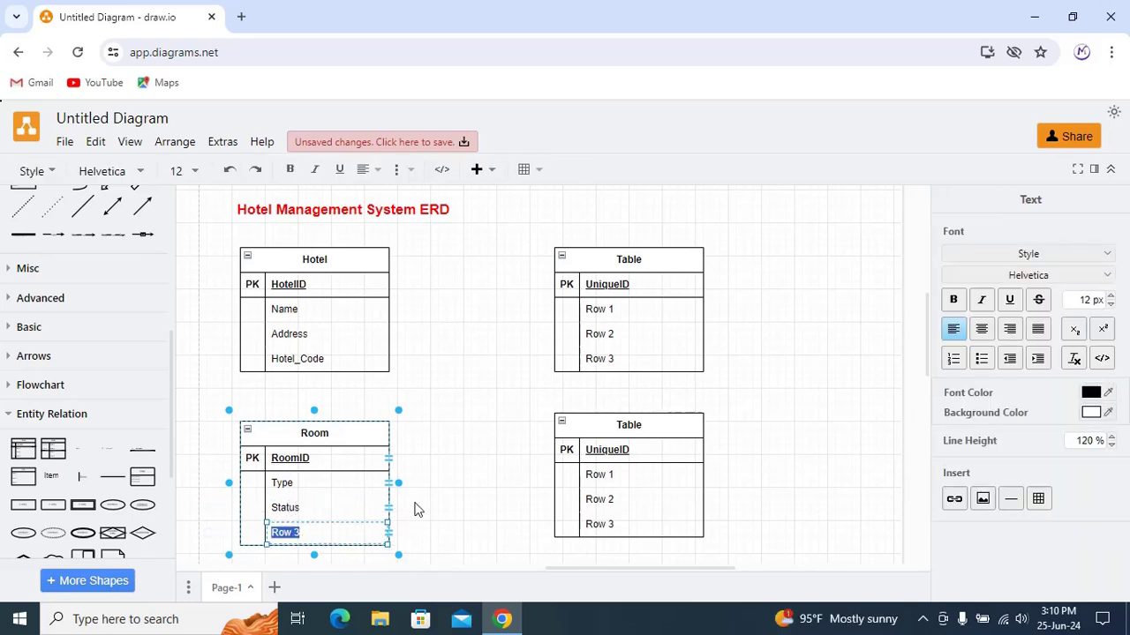
pyautogui.write('HotelID')
pyautogui.click(459, 411)
# Label the Room table's HotelID row as FK and make that key label bold
pyautogui.click(255, 534)
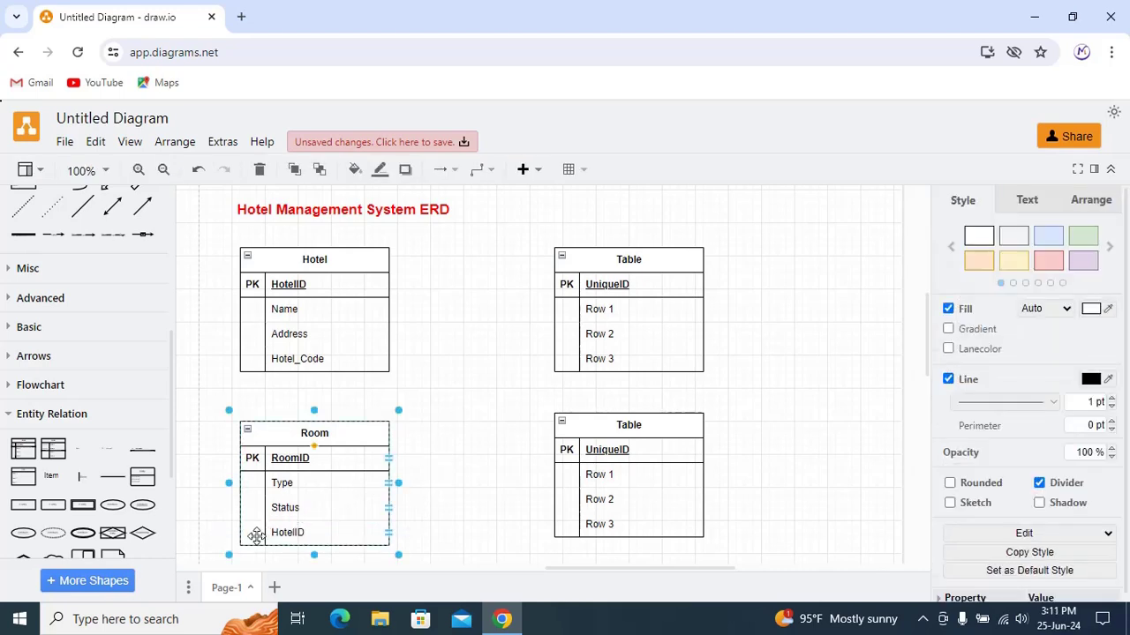
pyautogui.doubleClick(255, 535)
pyautogui.write('FK')
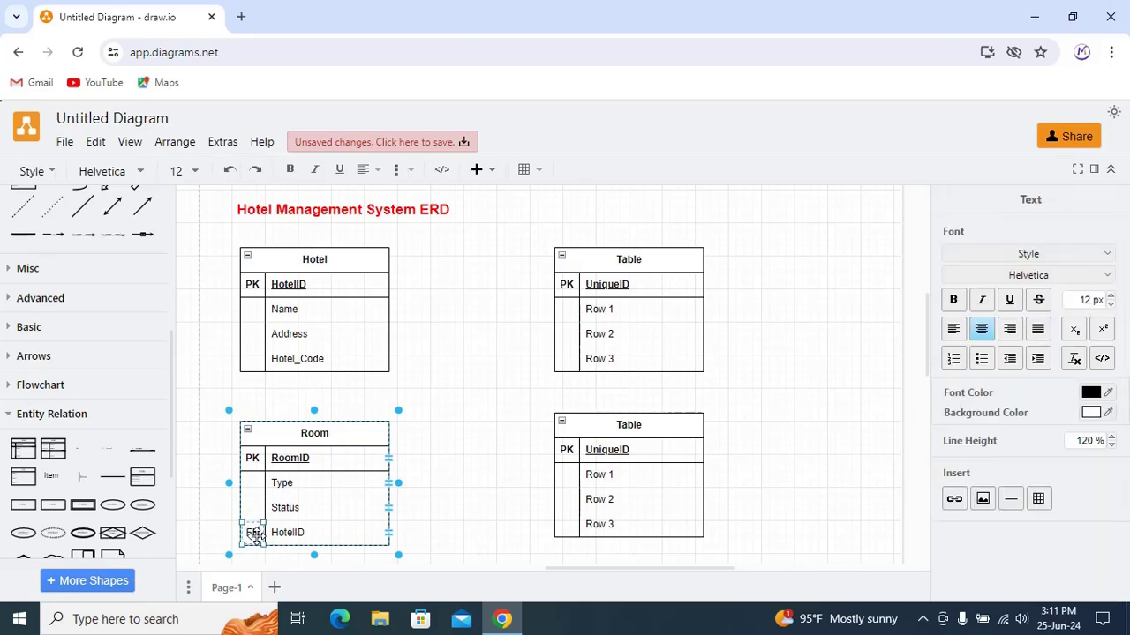
pyautogui.click(475, 423)
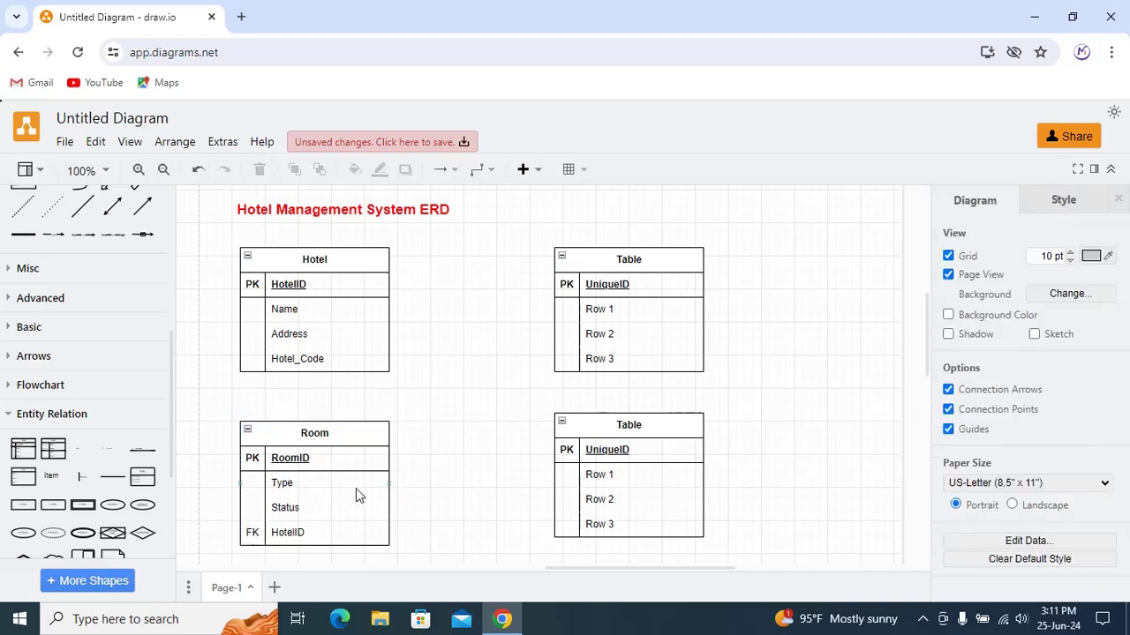
pyautogui.click(253, 533)
pyautogui.doubleClick(252, 533)
pyautogui.click(953, 300)
pyautogui.click(468, 353)
# Name the upper-right table Guest and set its primary key to GuestID
pyautogui.doubleClick(628, 259)
pyautogui.write('Guest')
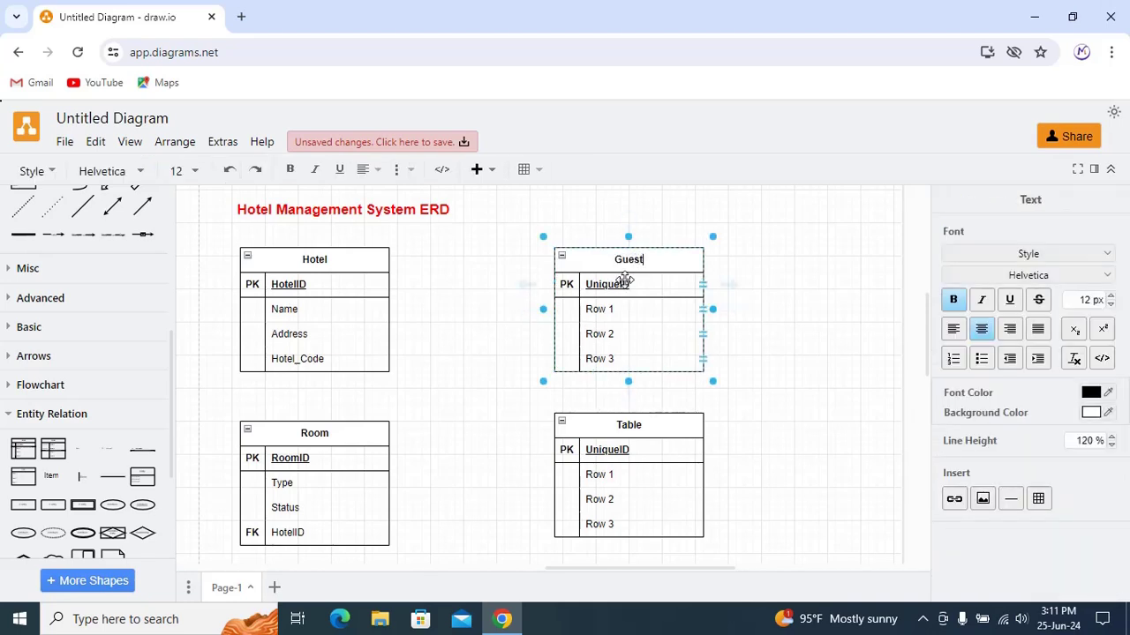
pyautogui.doubleClick(626, 283)
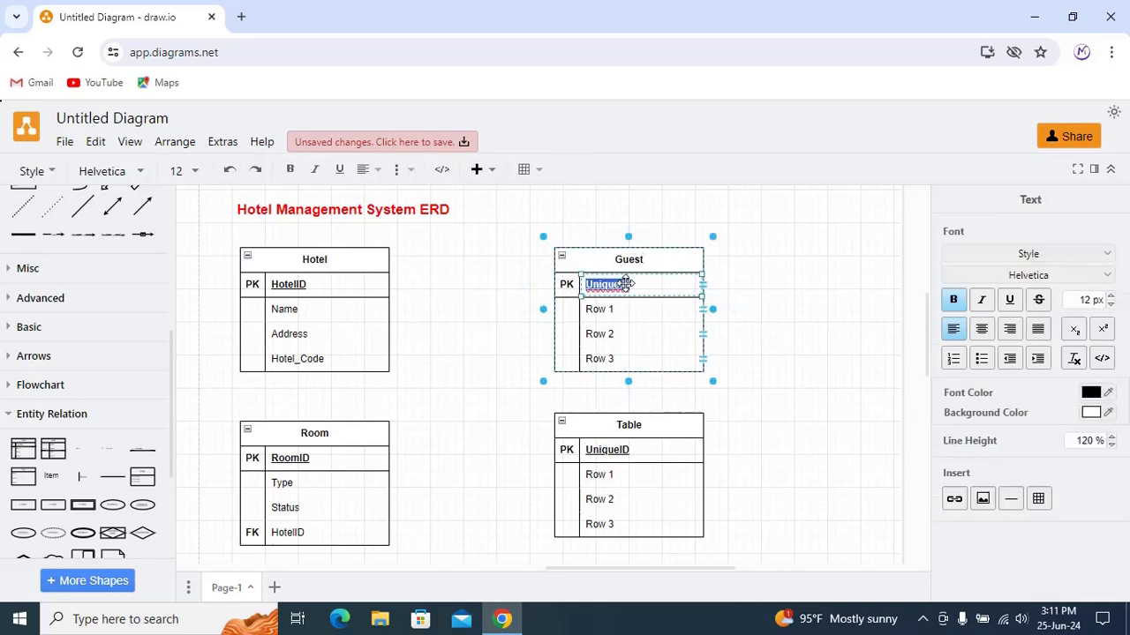
pyautogui.write('GuestID')
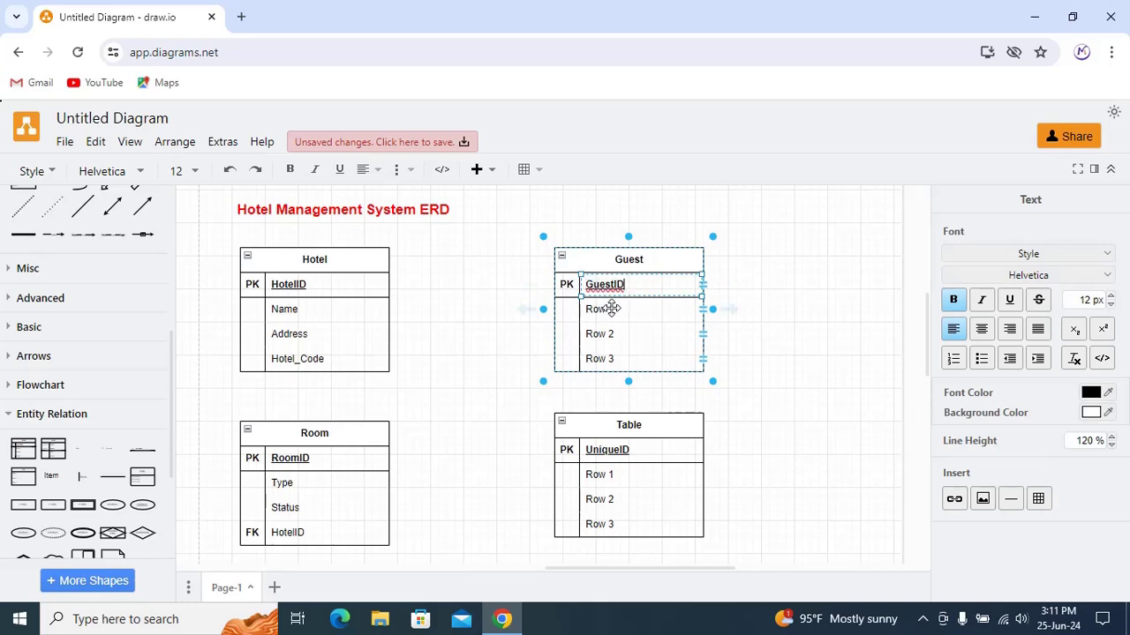
# Rename the Guest table's three attribute rows as Name, Email and Phone
pyautogui.doubleClick(609, 309)
pyautogui.write('Name')
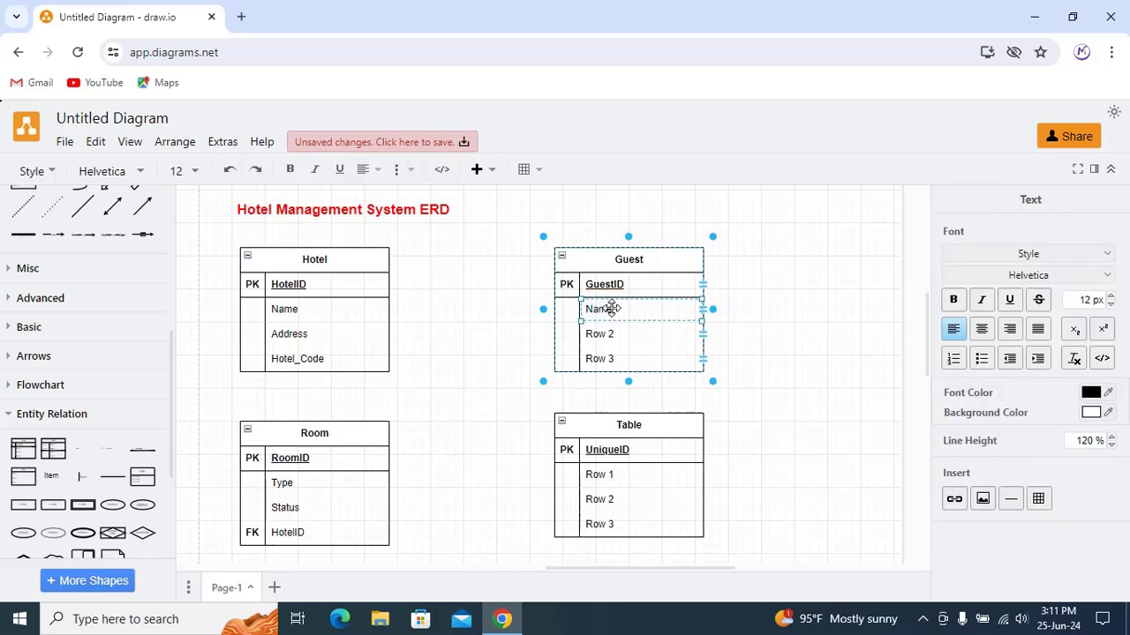
pyautogui.doubleClick(610, 334)
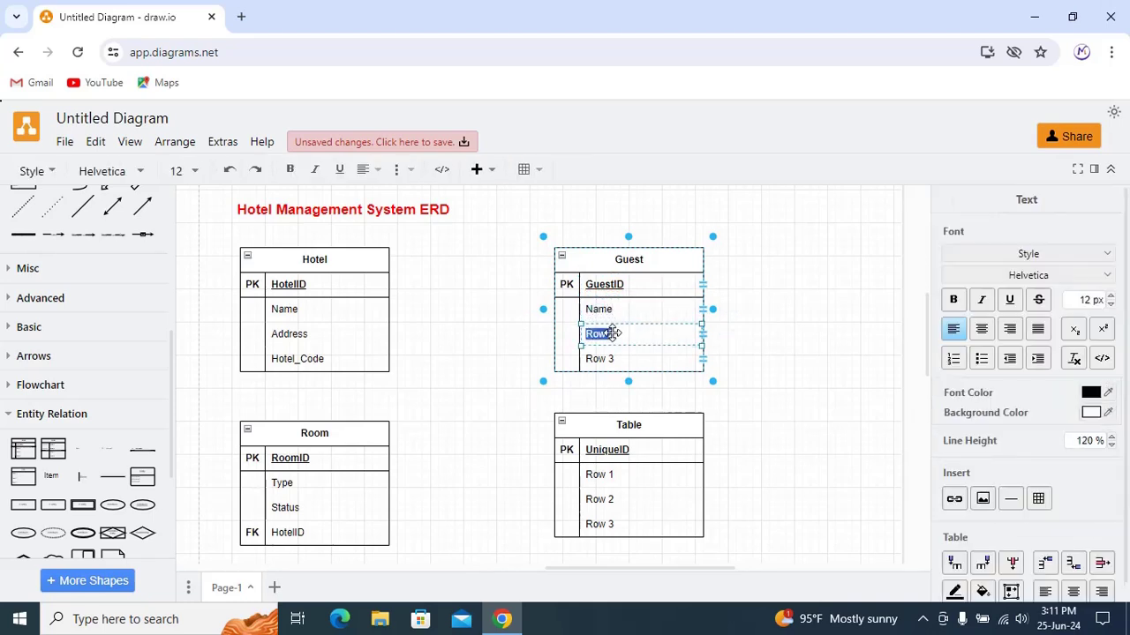
pyautogui.write('Email')
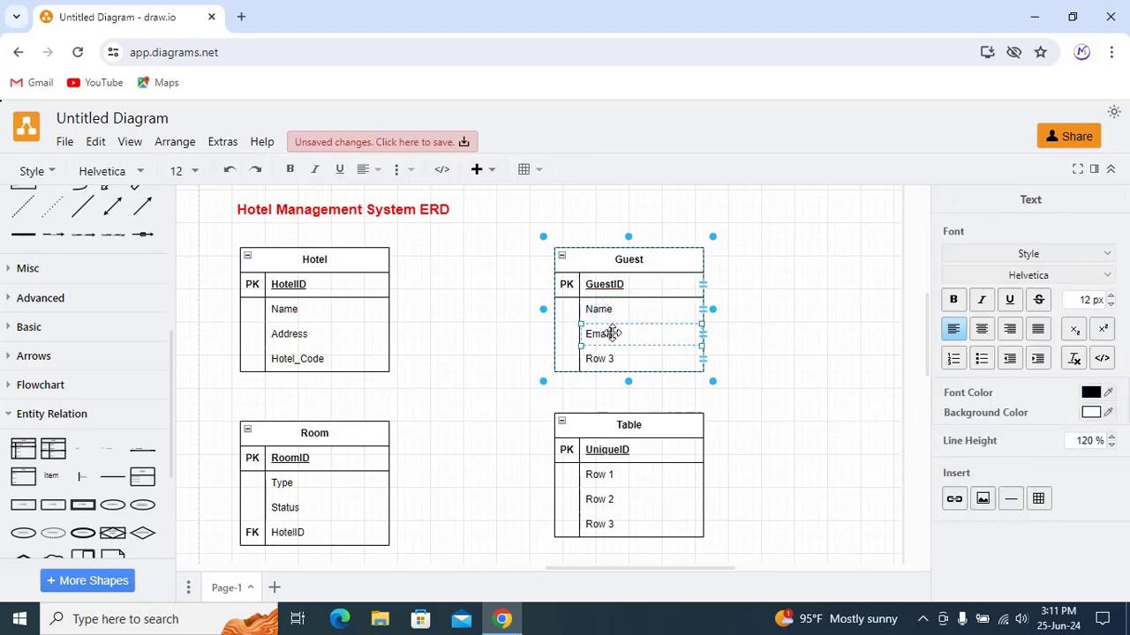
pyautogui.doubleClick(605, 360)
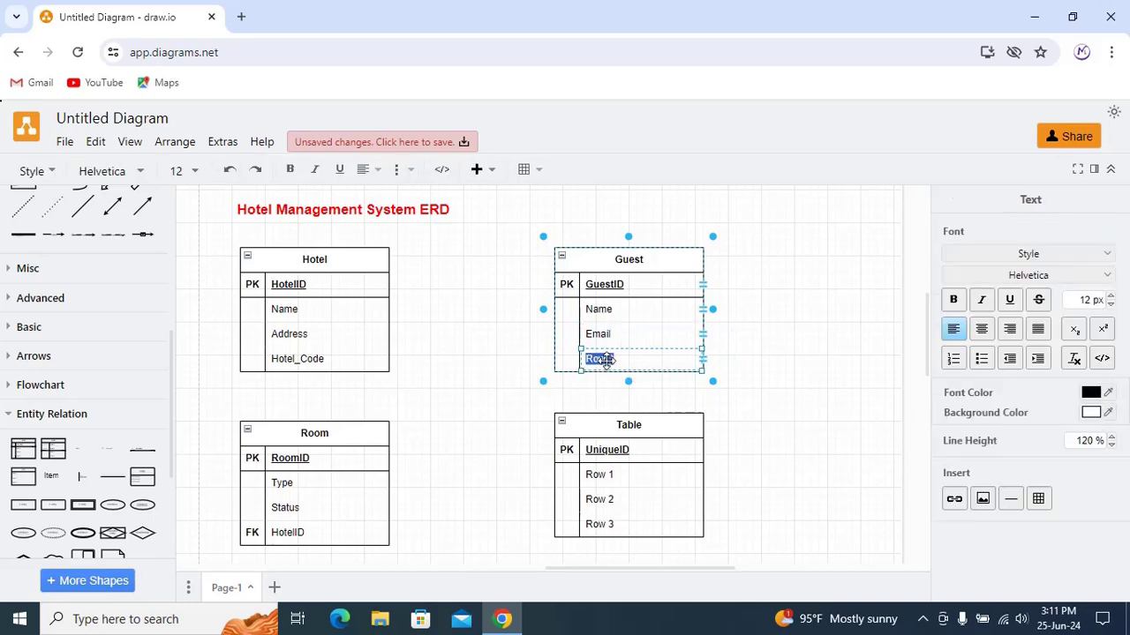
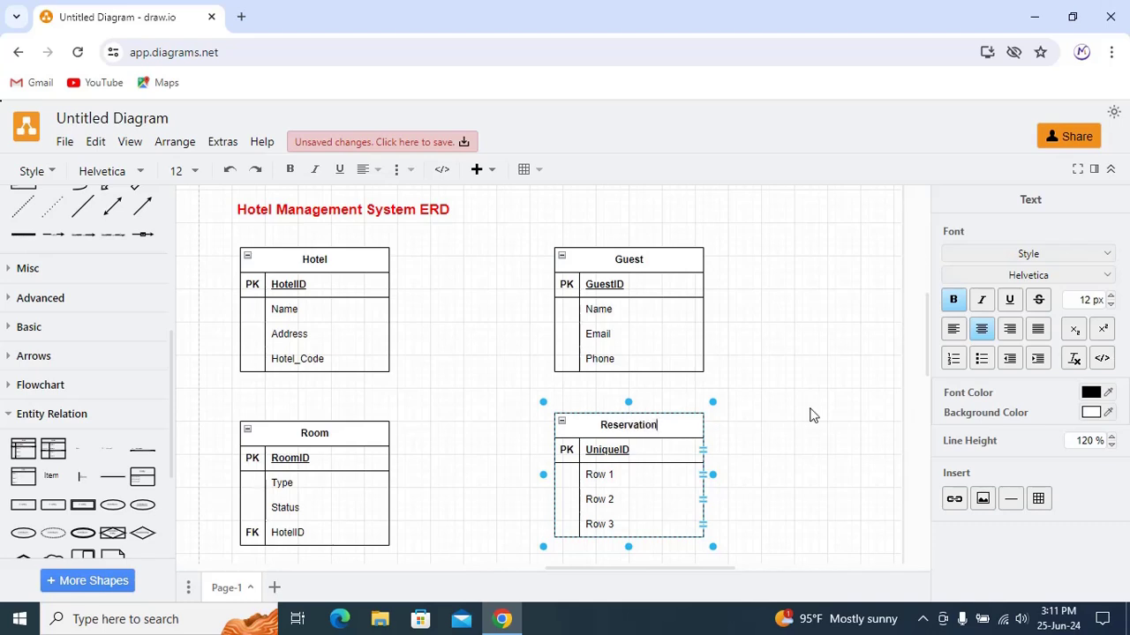
# Set the Reservation table's primary key to RID and rename its first two attribute rows as Check_In_Date and Check_Out_Date
pyautogui.doubleClick(625, 451)
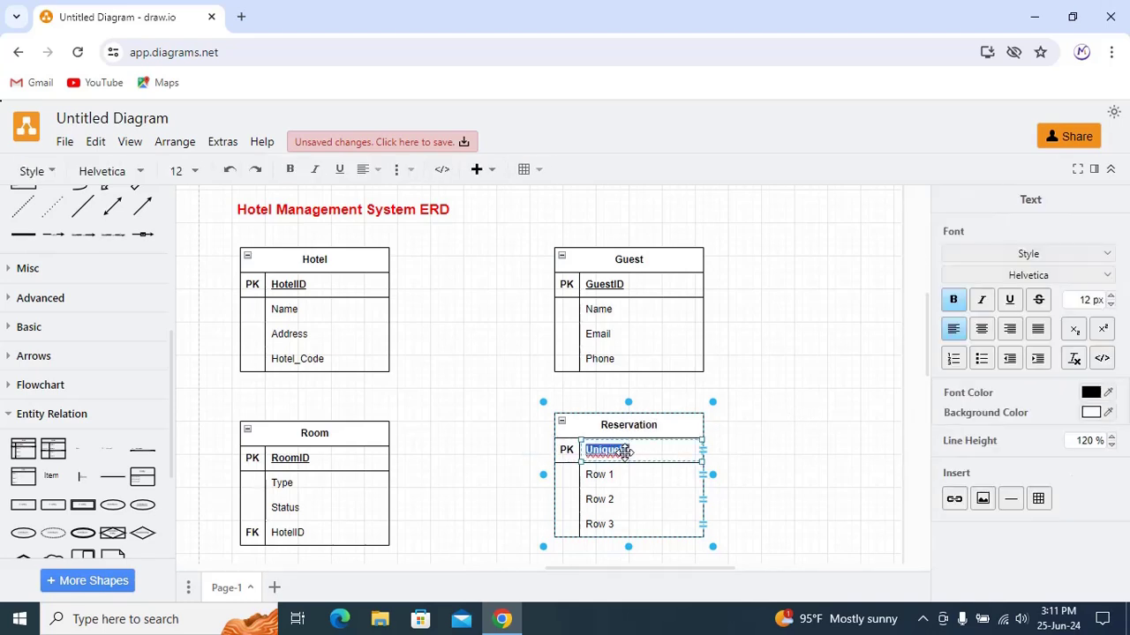
pyautogui.write('RID')
pyautogui.doubleClick(608, 475)
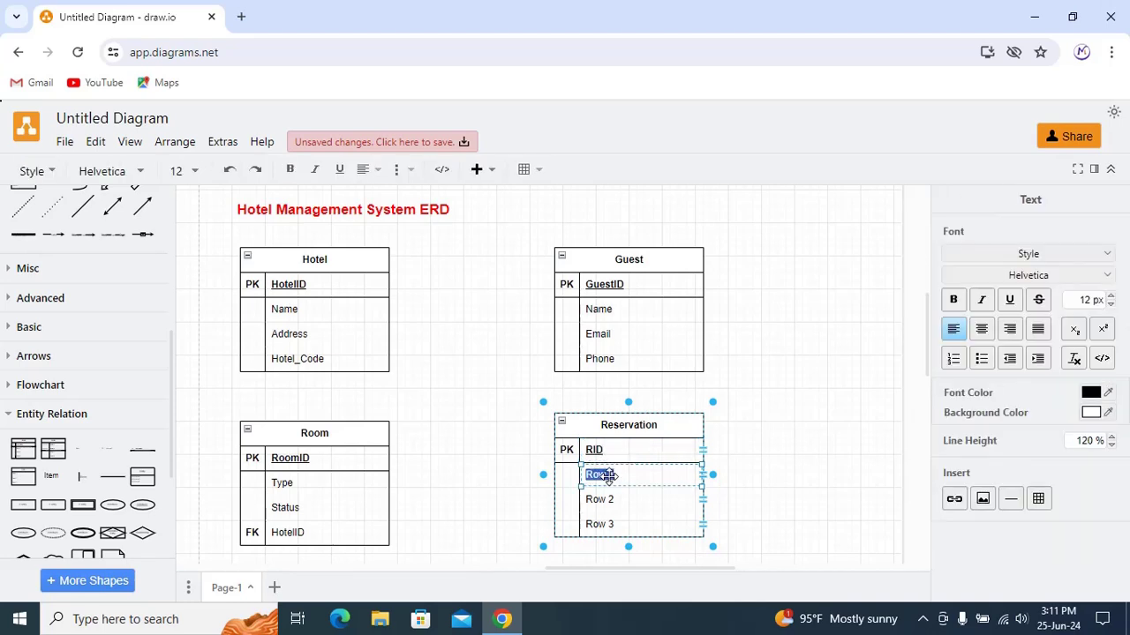
pyautogui.write('Check_I')
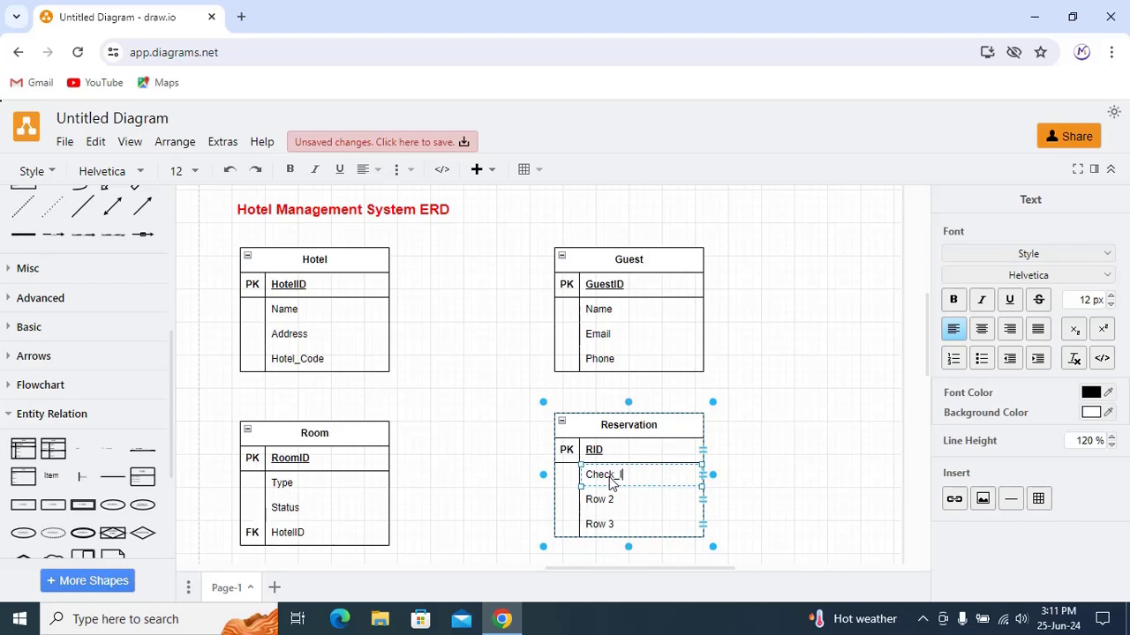
pyautogui.write('n_Date')
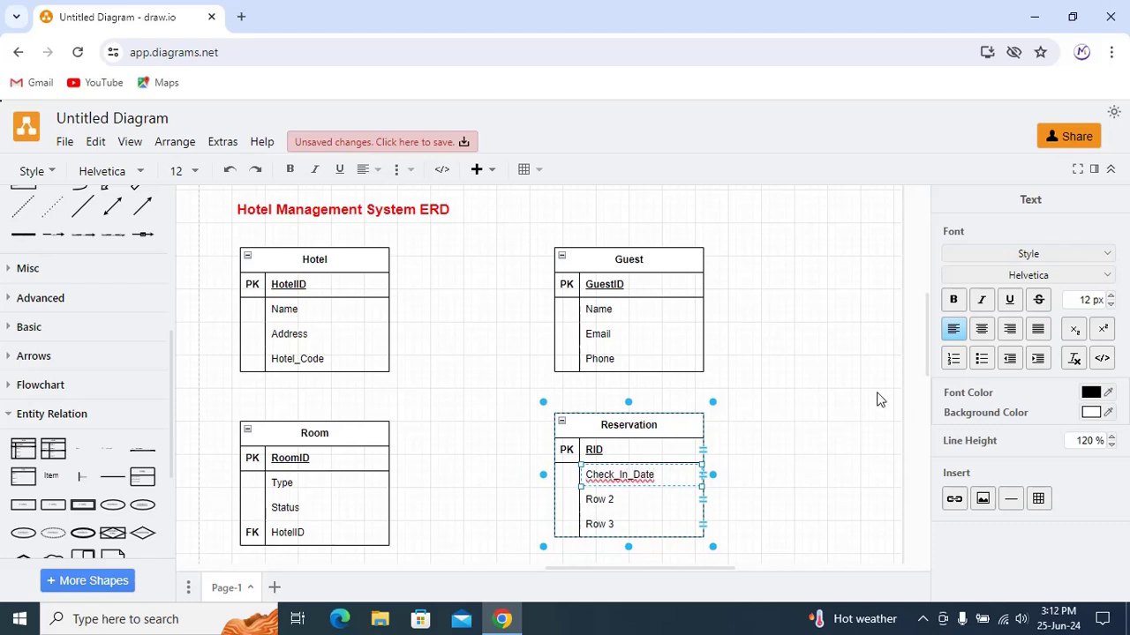
pyautogui.doubleClick(609, 500)
pyautogui.write('Check')
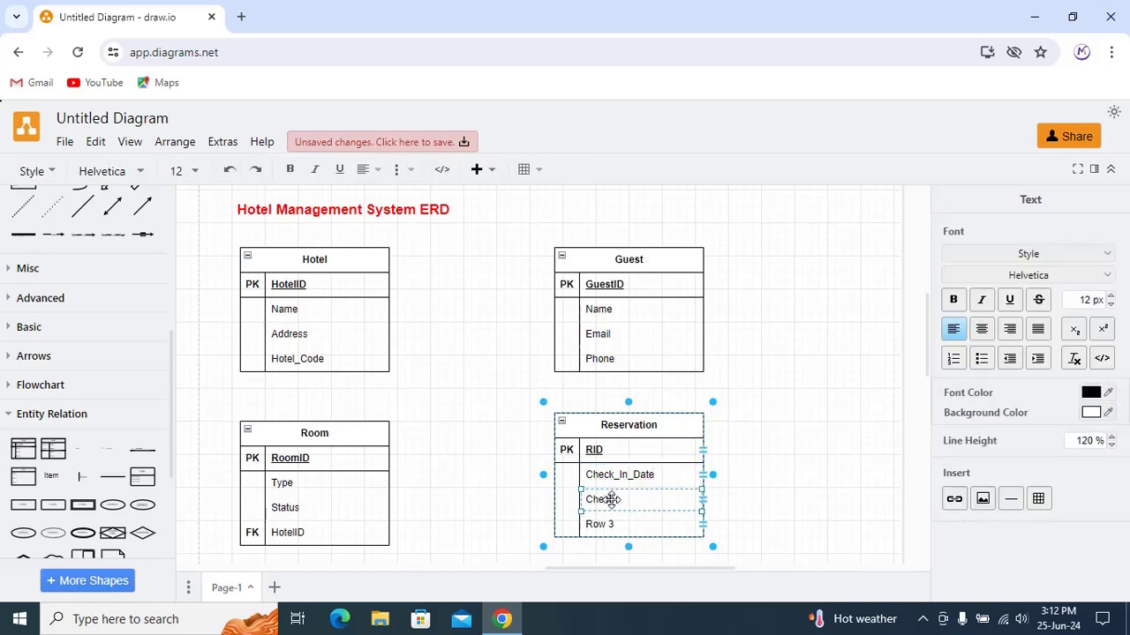
pyautogui.write('_Out_Date')
pyautogui.click(821, 372)
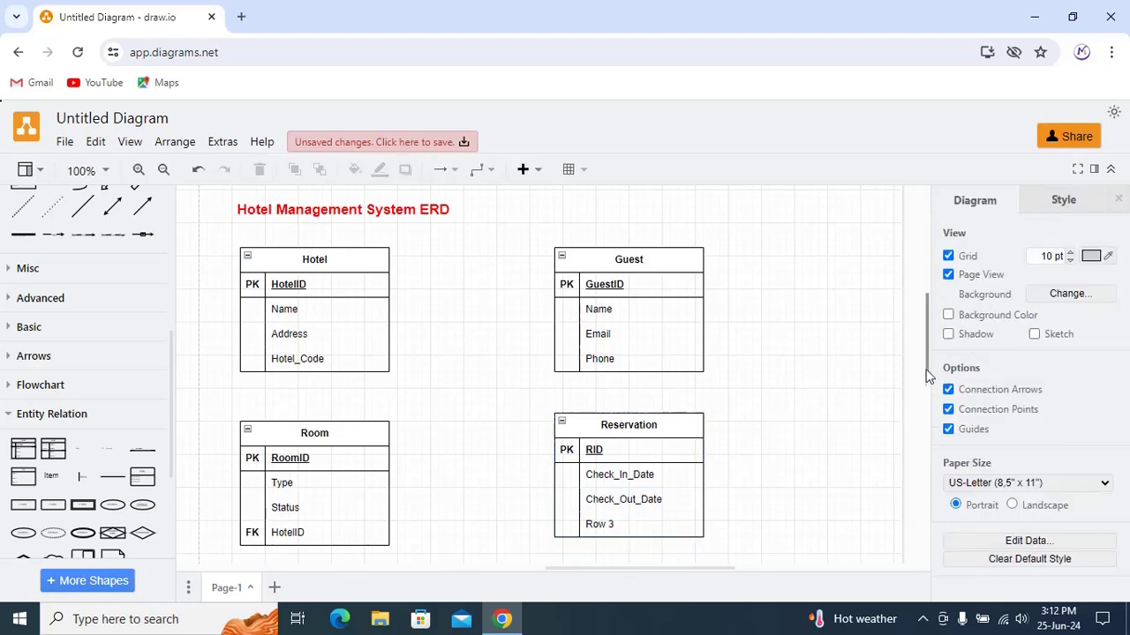
# Duplicate the Reservation table's last row, Row 3, to add a fourth attribute row
pyautogui.moveTo(929, 366); pyautogui.dragTo(928, 383)
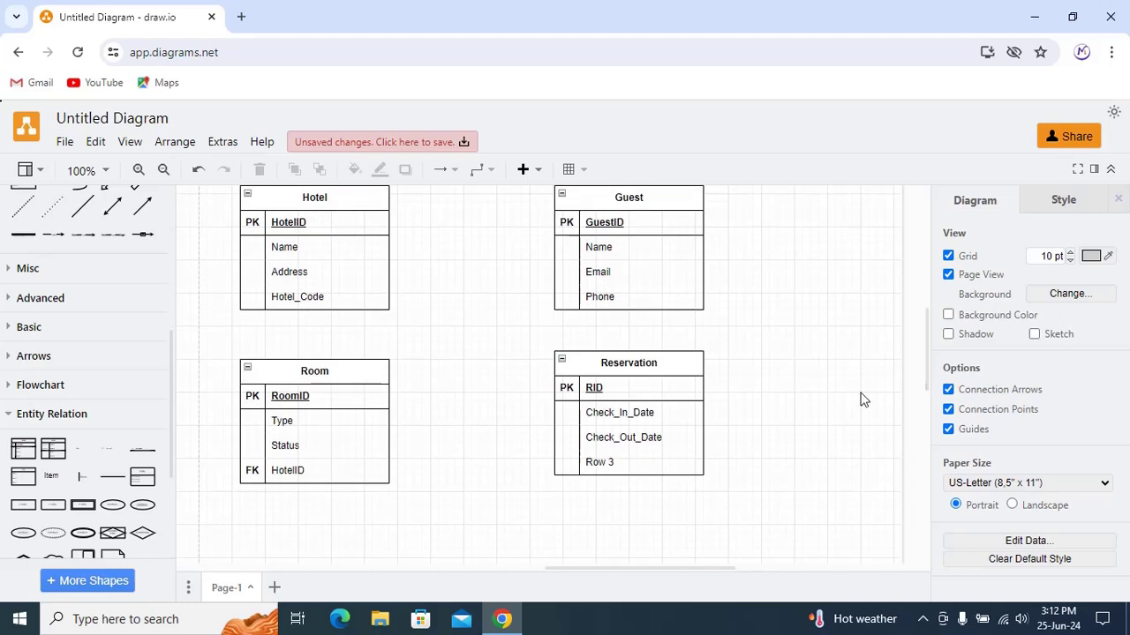
pyautogui.click(634, 465)
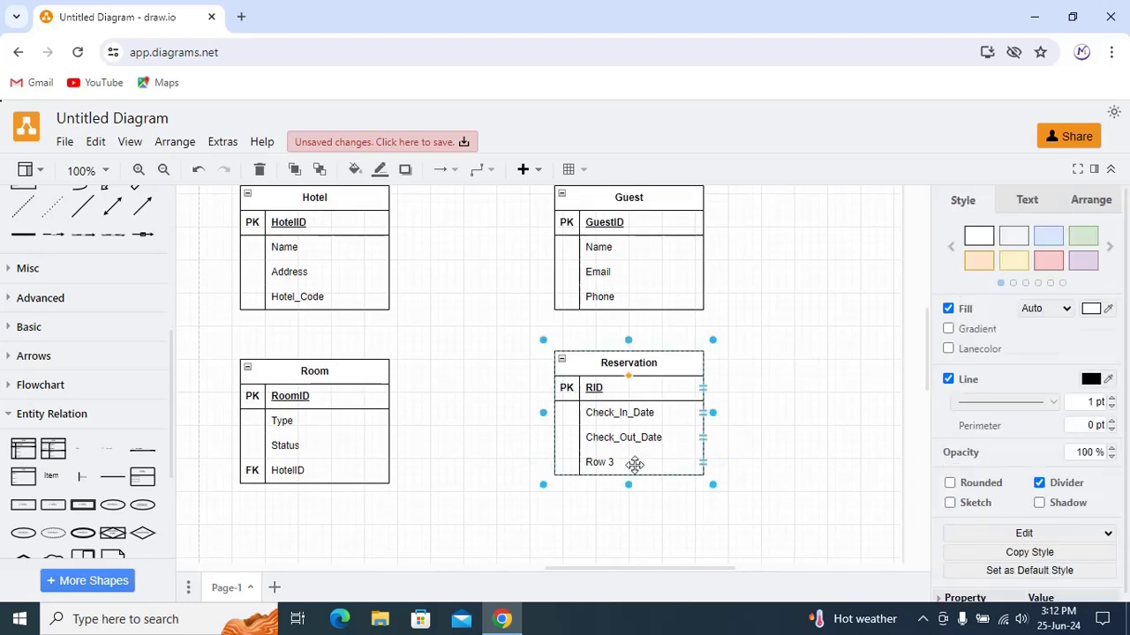
pyautogui.doubleClick(635, 465)
pyautogui.rightClick(635, 465)
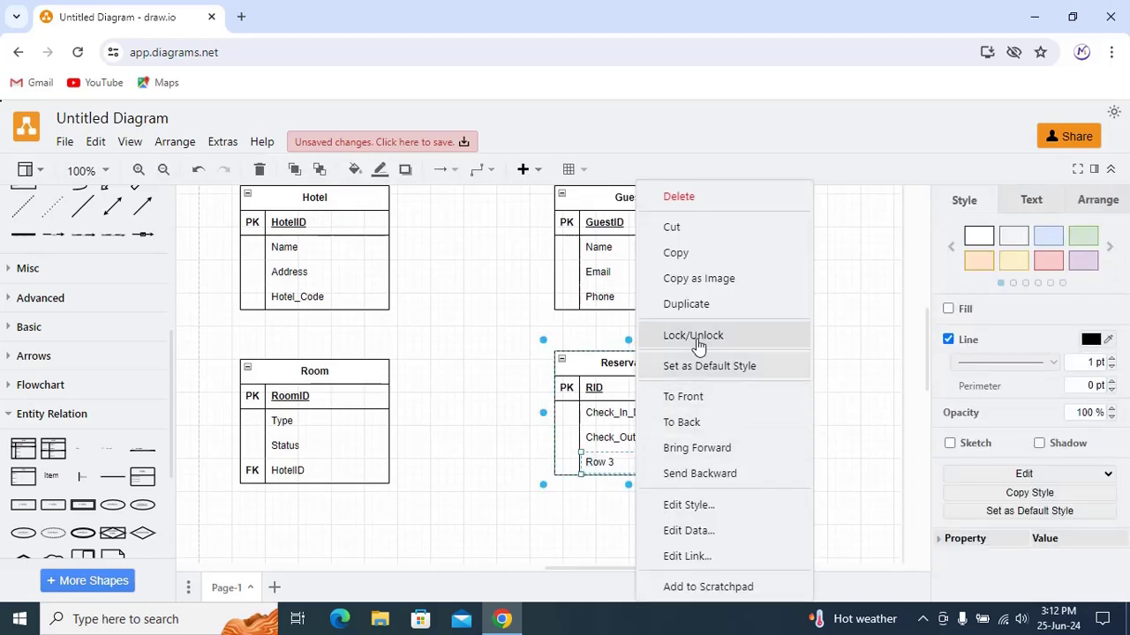
pyautogui.click(697, 306)
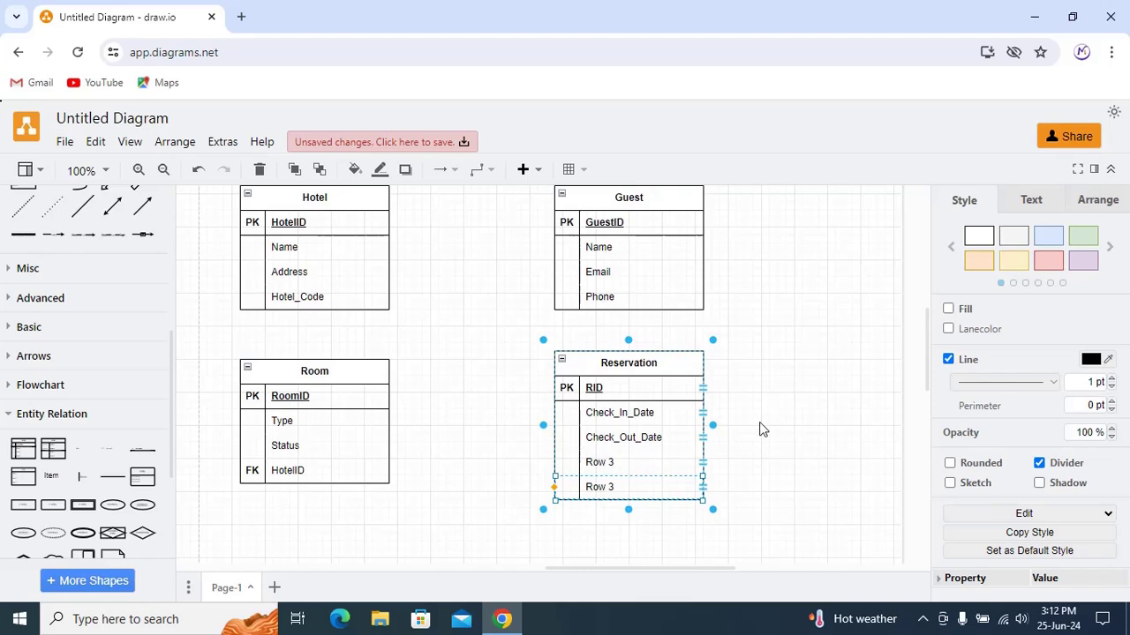
# Rename the Reservation table's last two attribute rows as RoomID and GuestID
pyautogui.doubleClick(635, 465)
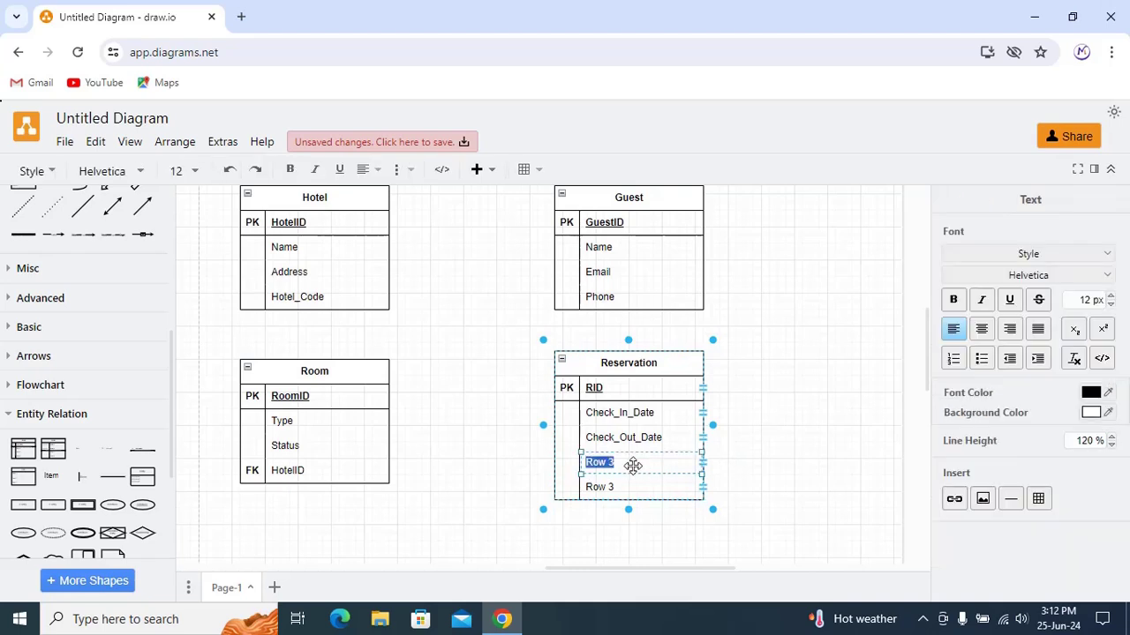
pyautogui.write('RoomID')
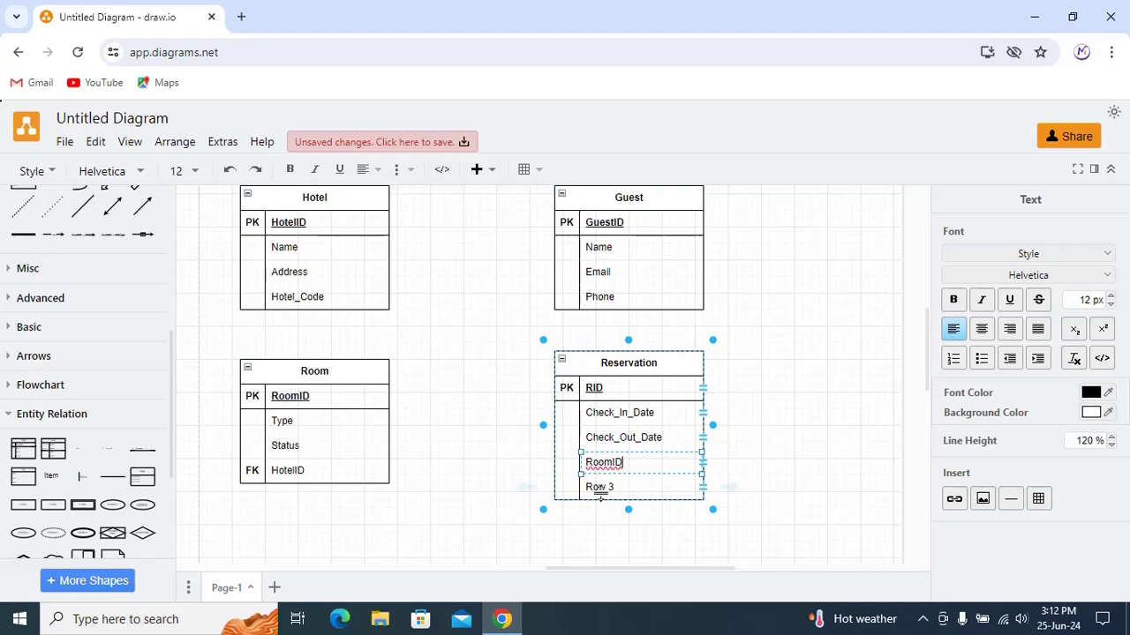
pyautogui.click(600, 490)
pyautogui.doubleClick(600, 488)
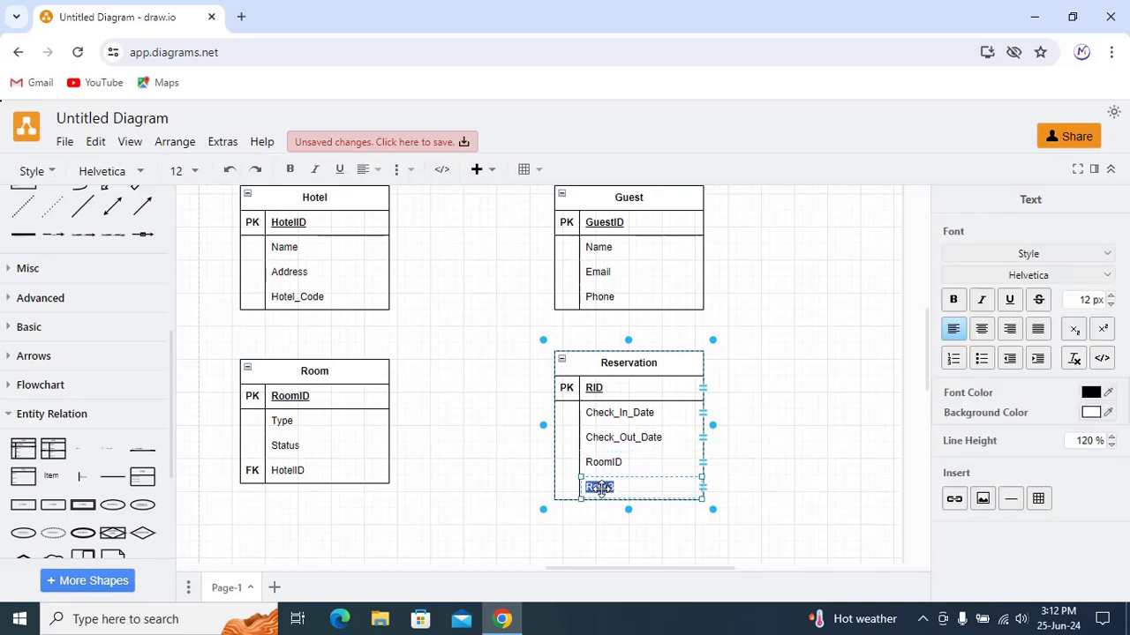
pyautogui.write('GuestID')
pyautogui.click(745, 425)
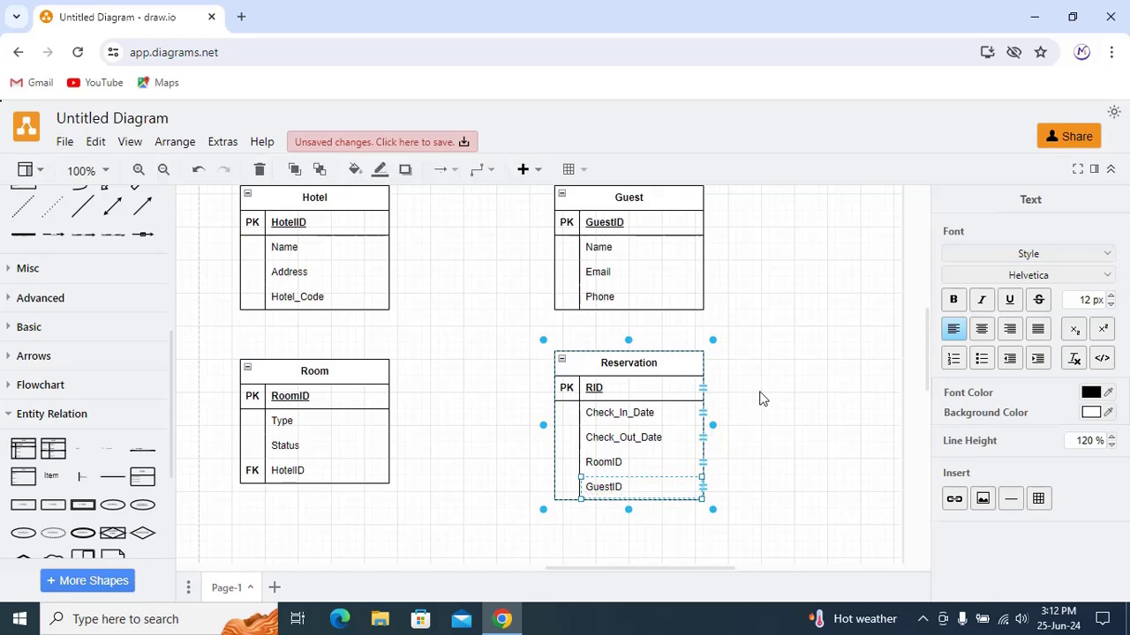
# Label the Reservation table's RoomID and GuestID rows as FK
pyautogui.doubleClick(569, 460)
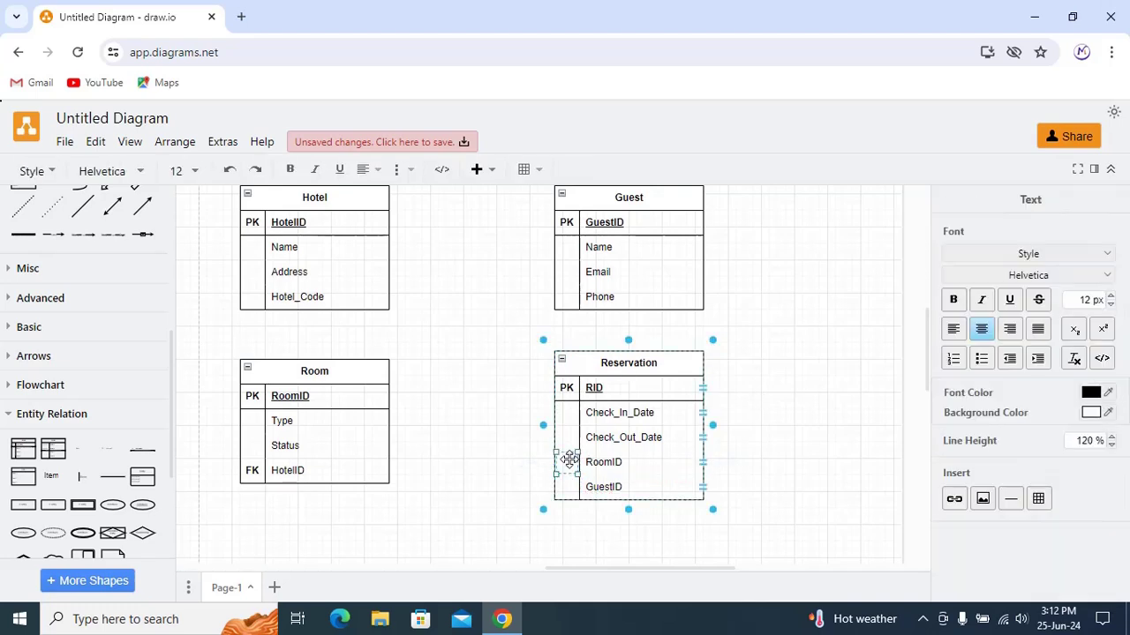
pyautogui.write('FK')
pyautogui.click(755, 396)
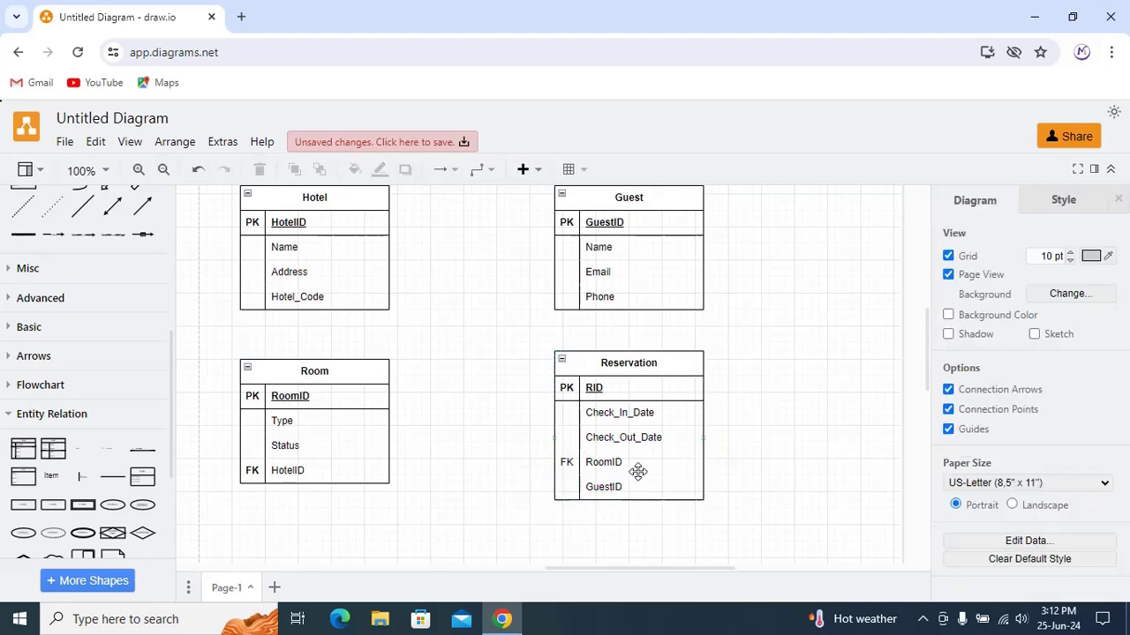
pyautogui.doubleClick(567, 487)
pyautogui.write('FK')
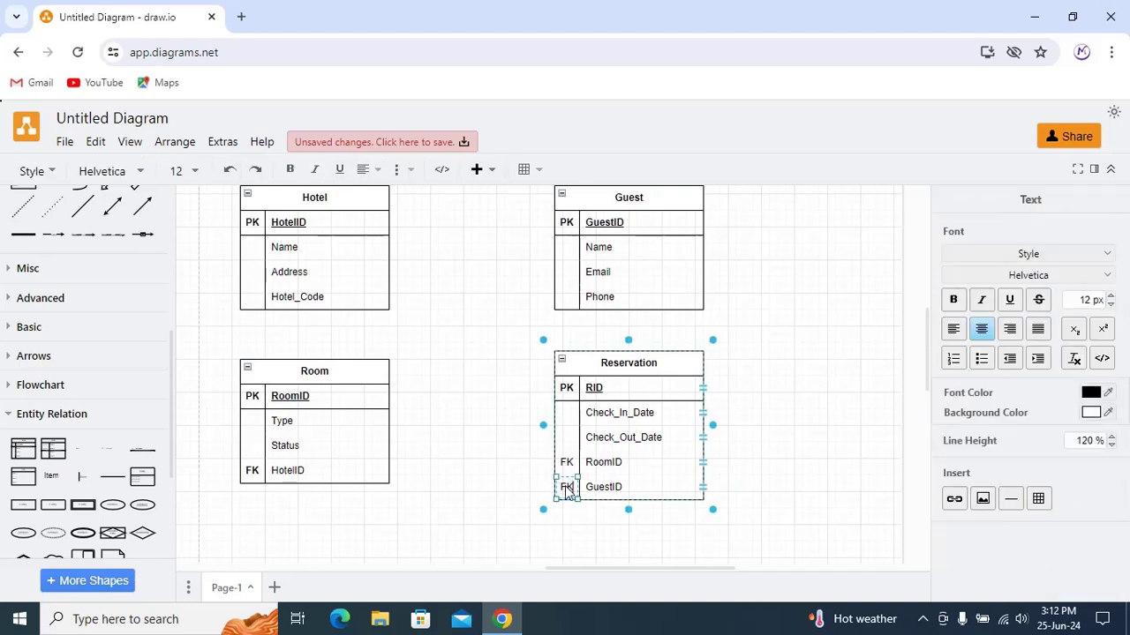
pyautogui.click(829, 359)
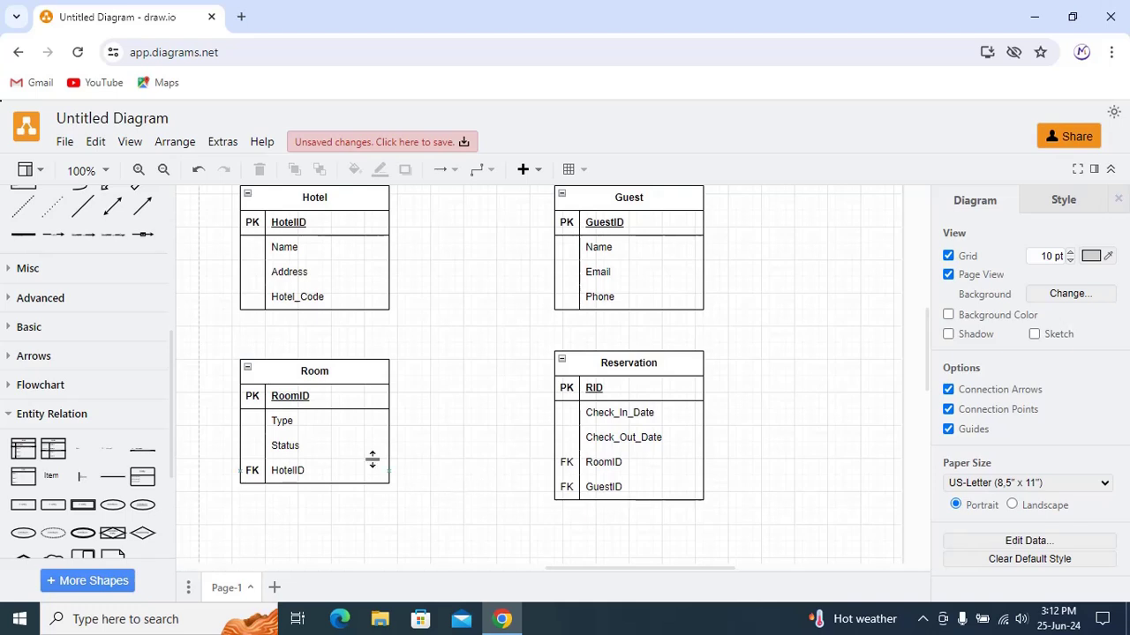
# Make the HotelID attribute in the Room table and the RoomID attribute in the Reservation table bold
pyautogui.doubleClick(293, 470)
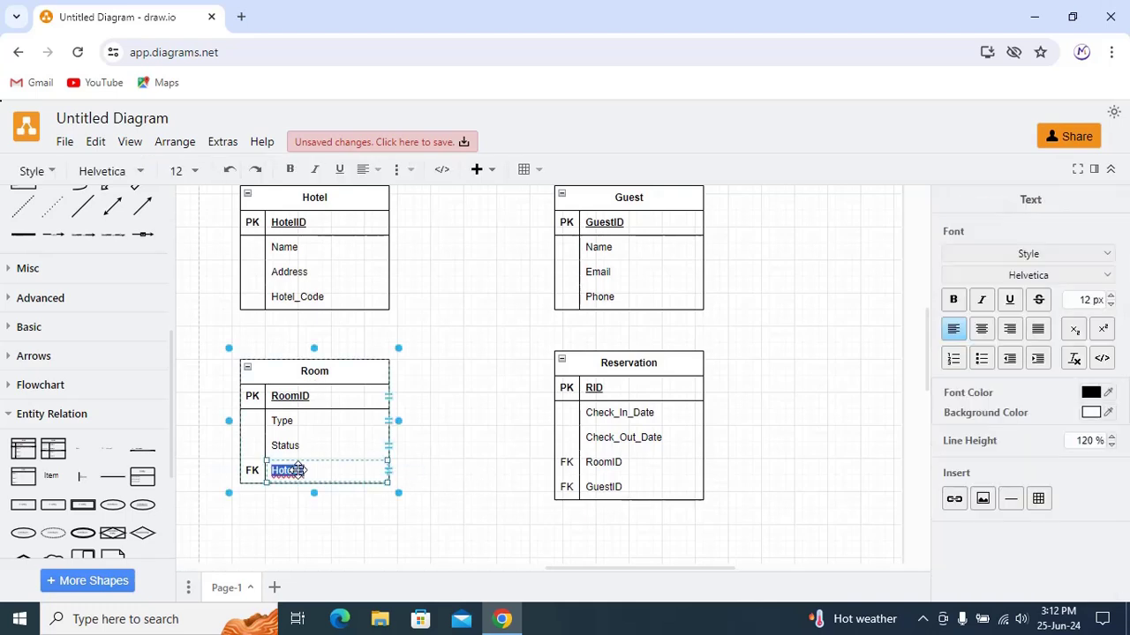
pyautogui.click(952, 300)
pyautogui.doubleClick(615, 462)
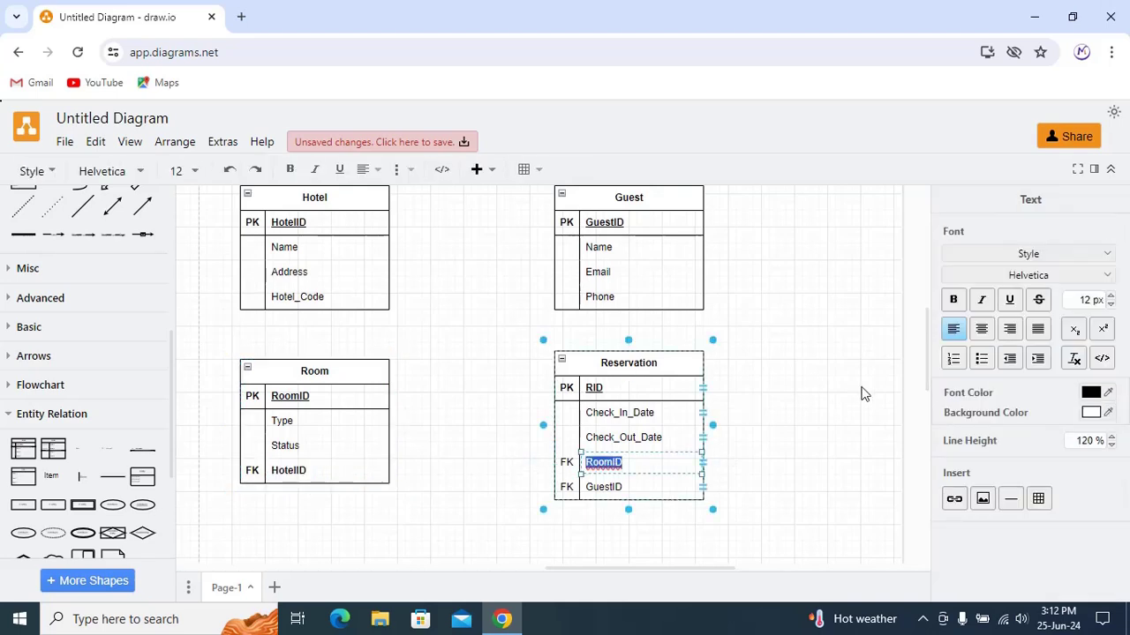
pyautogui.click(952, 300)
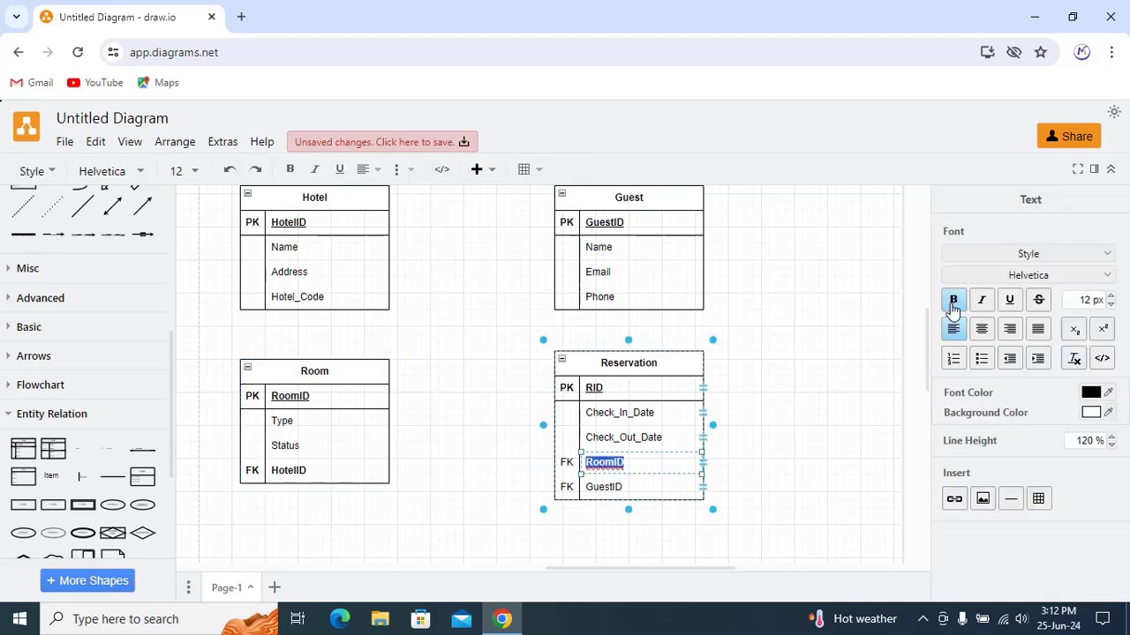
# Make the GuestID attribute in the Reservation table bold
pyautogui.doubleClick(615, 487)
pyautogui.click(952, 300)
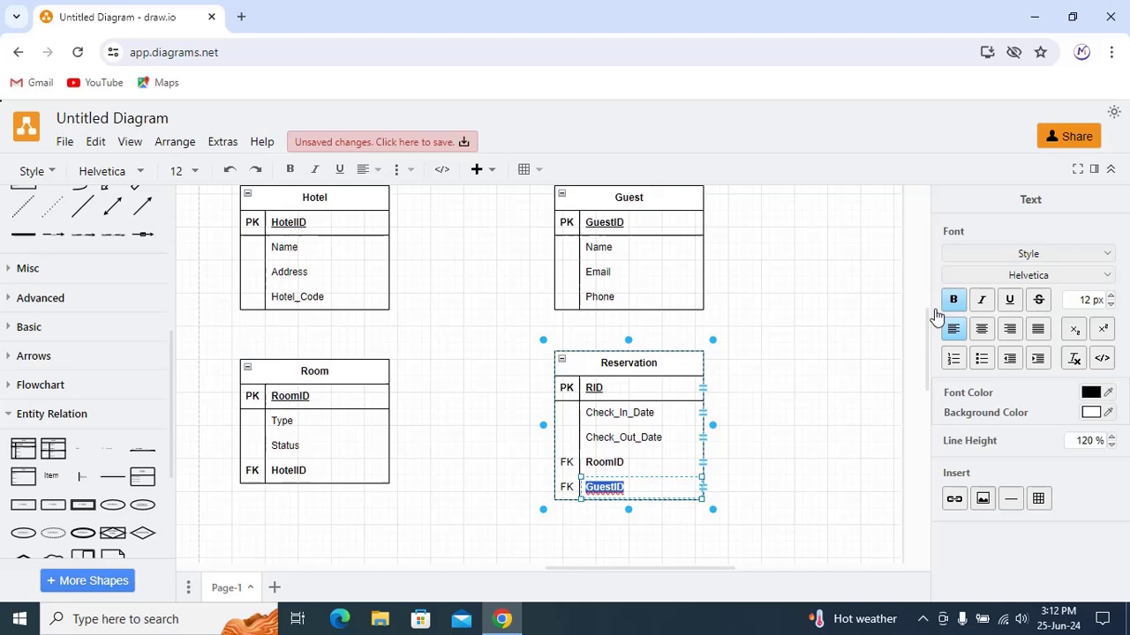
pyautogui.click(805, 398)
# Move all four tables slightly up towards the title, and bring Guest and Reservation closer to the Hotel and Room tables
pyautogui.moveTo(931, 383); pyautogui.dragTo(931, 362)
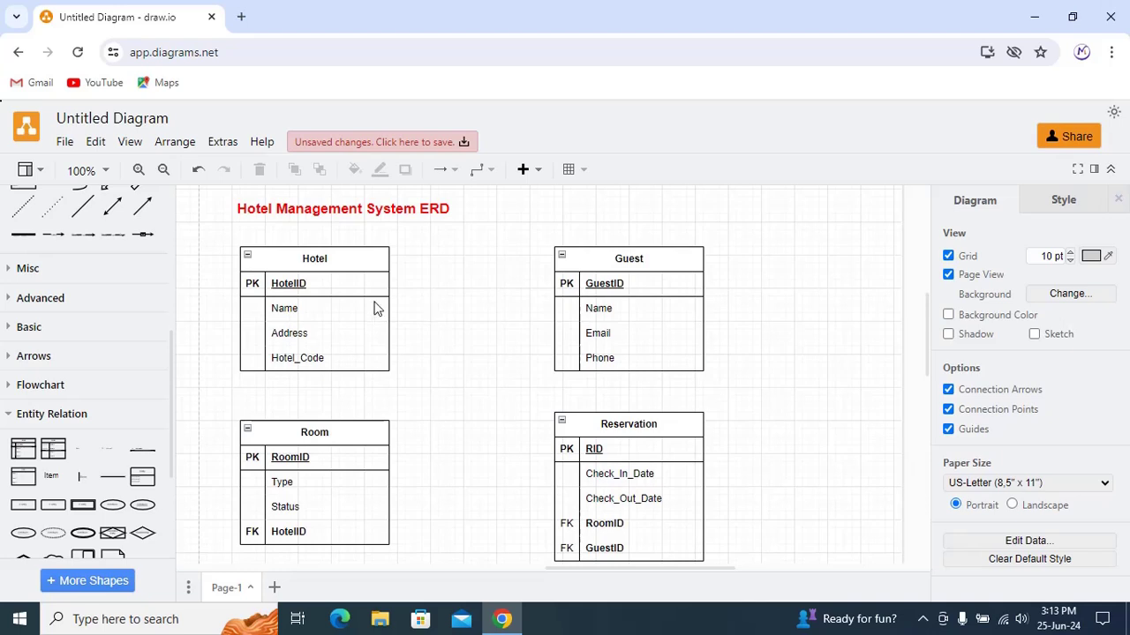
pyautogui.moveTo(330, 255); pyautogui.dragTo(328, 246)
pyautogui.moveTo(353, 433); pyautogui.dragTo(352, 424)
pyautogui.moveTo(631, 259); pyautogui.dragTo(592, 252)
pyautogui.moveTo(660, 423); pyautogui.dragTo(615, 410)
pyautogui.click(744, 372)
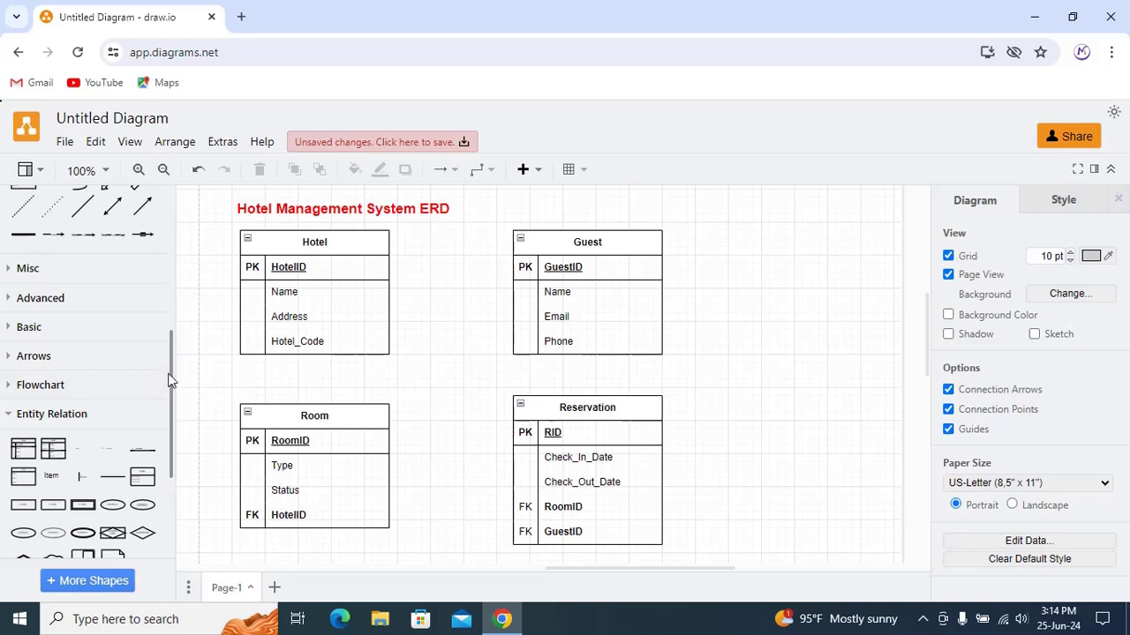
# Add a 1 to Many connector from the Hotel table's HotelID row to the Room table's HotelID foreign key row
pyautogui.moveTo(170, 380); pyautogui.dragTo(170, 448)
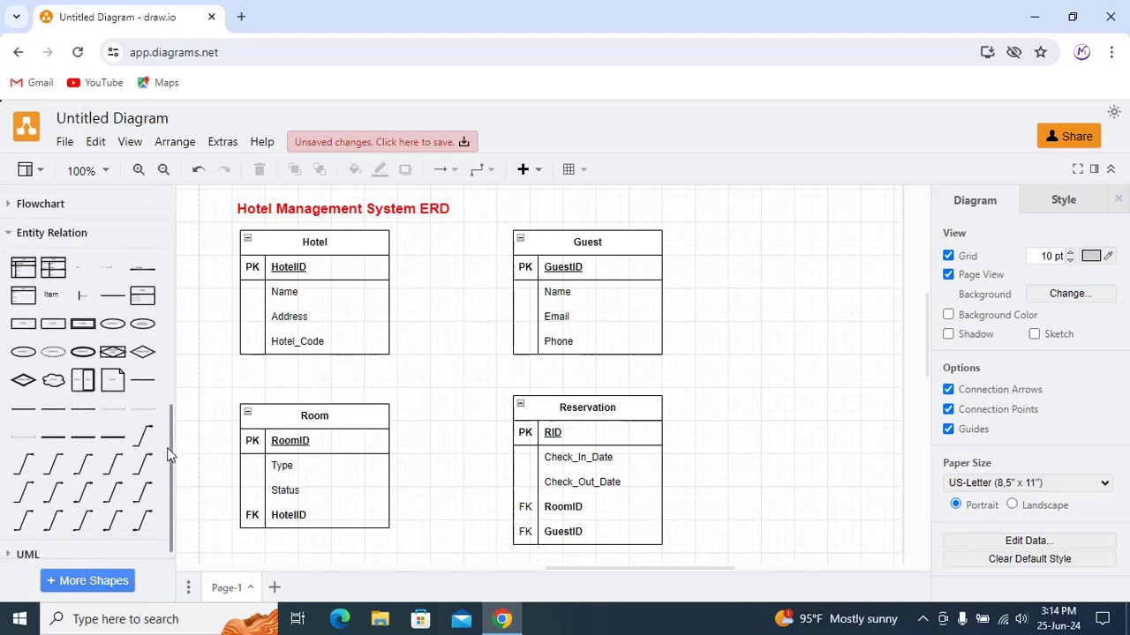
pyautogui.moveTo(55, 469)
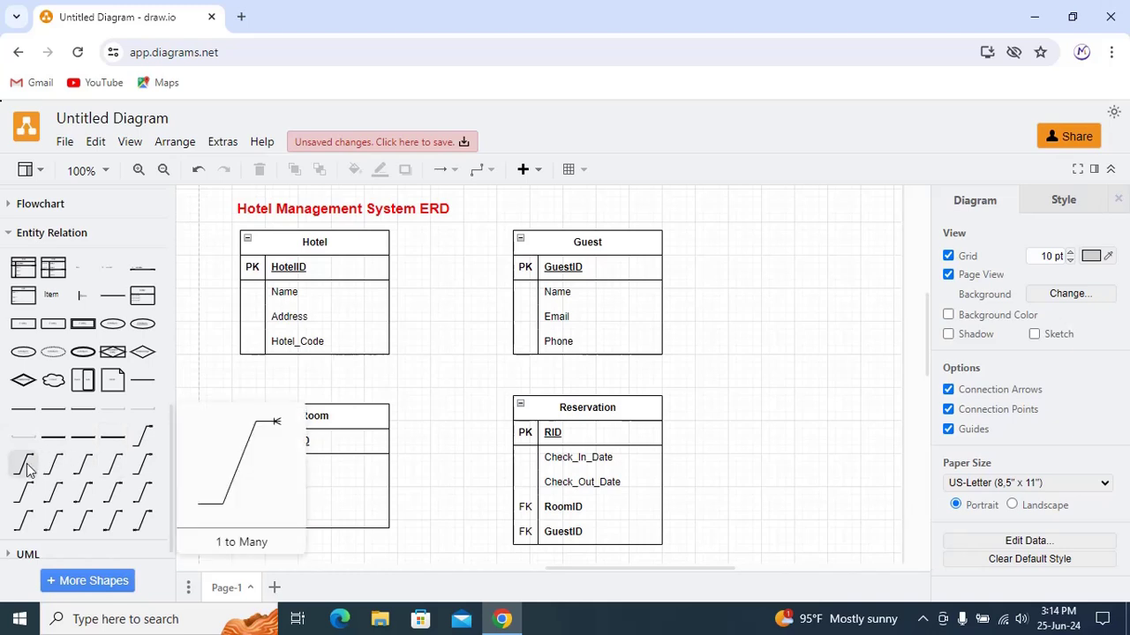
pyautogui.moveTo(27, 469); pyautogui.dragTo(430, 389)
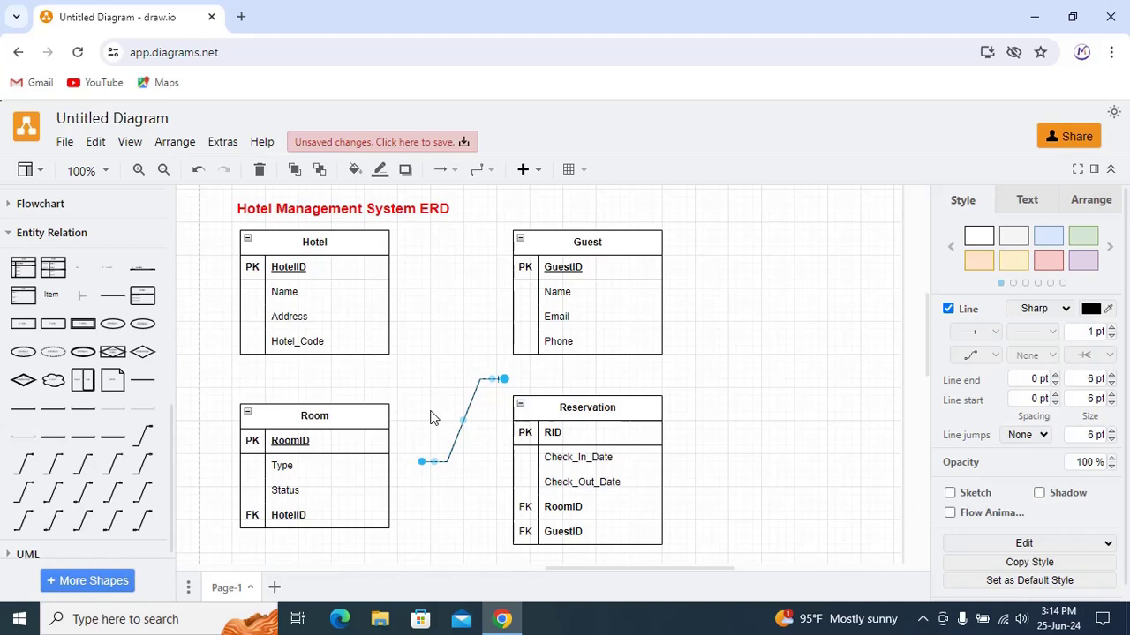
pyautogui.moveTo(422, 463); pyautogui.dragTo(383, 265)
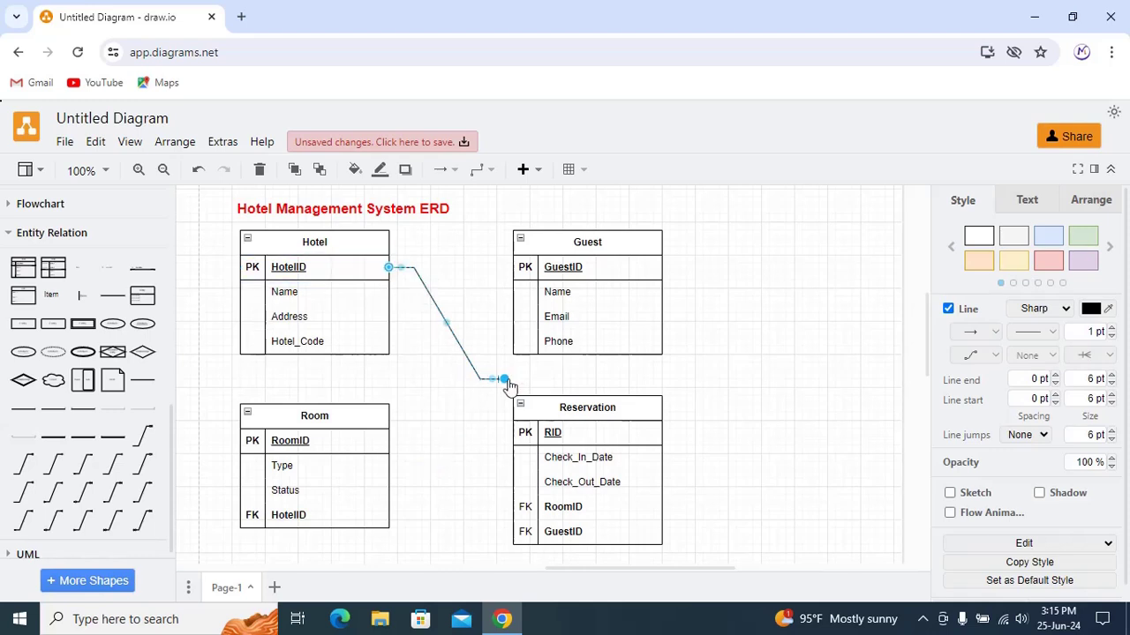
pyautogui.moveTo(507, 385); pyautogui.dragTo(389, 518)
pyautogui.moveTo(382, 514); pyautogui.dragTo(383, 513)
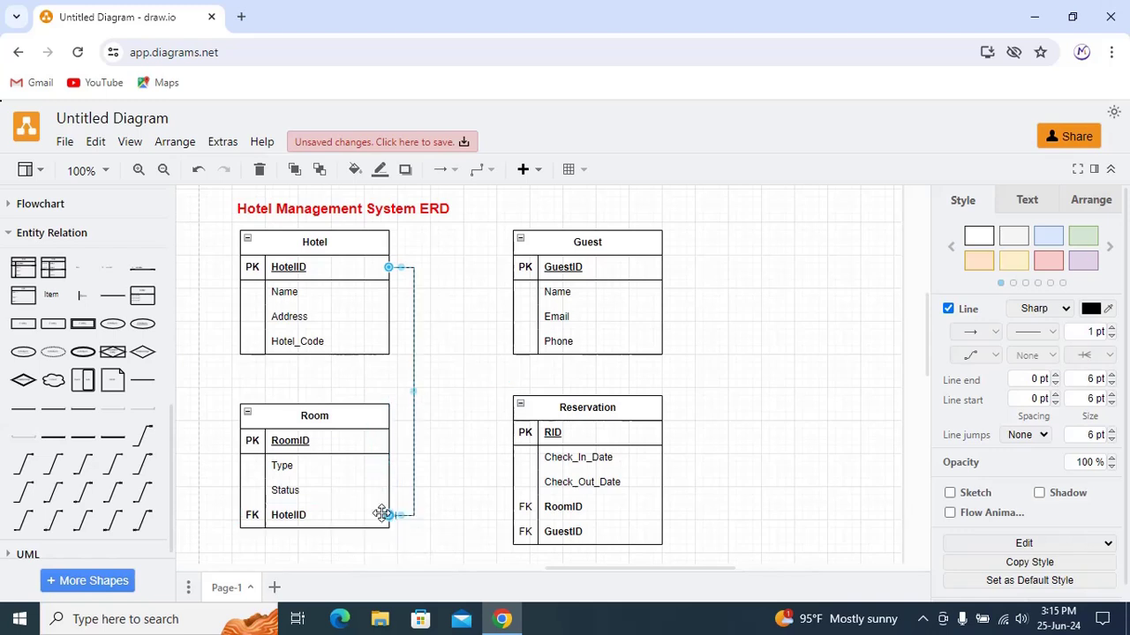
pyautogui.click(450, 481)
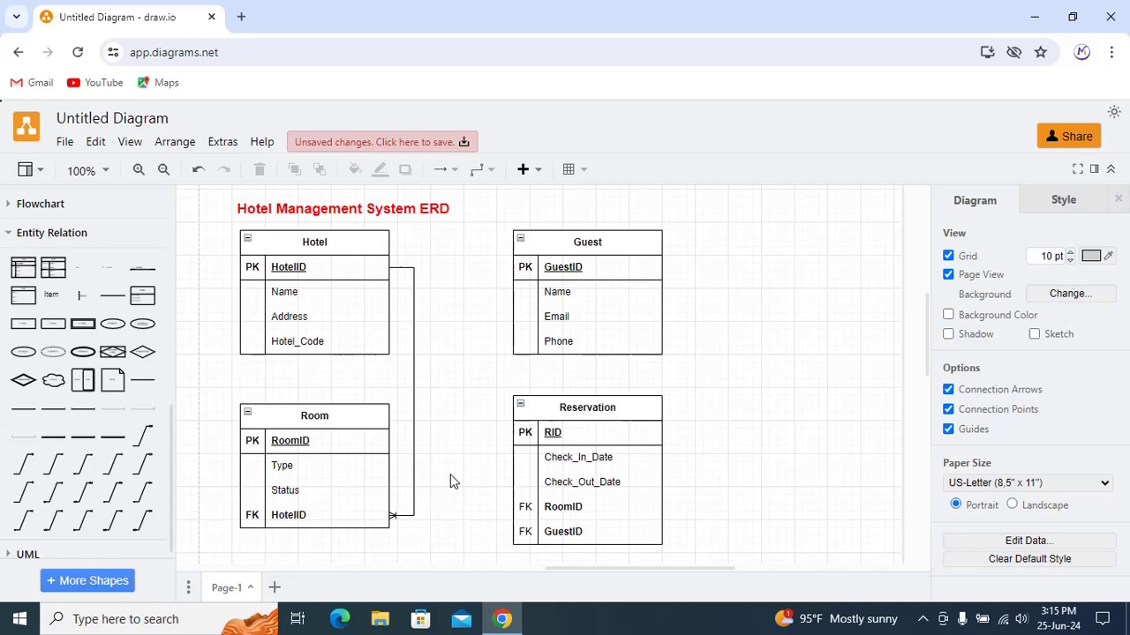
# Add a vertical dashed line linking the Hotel table's bottom edge to the Room table's top edge
pyautogui.moveTo(173, 419); pyautogui.dragTo(176, 327)
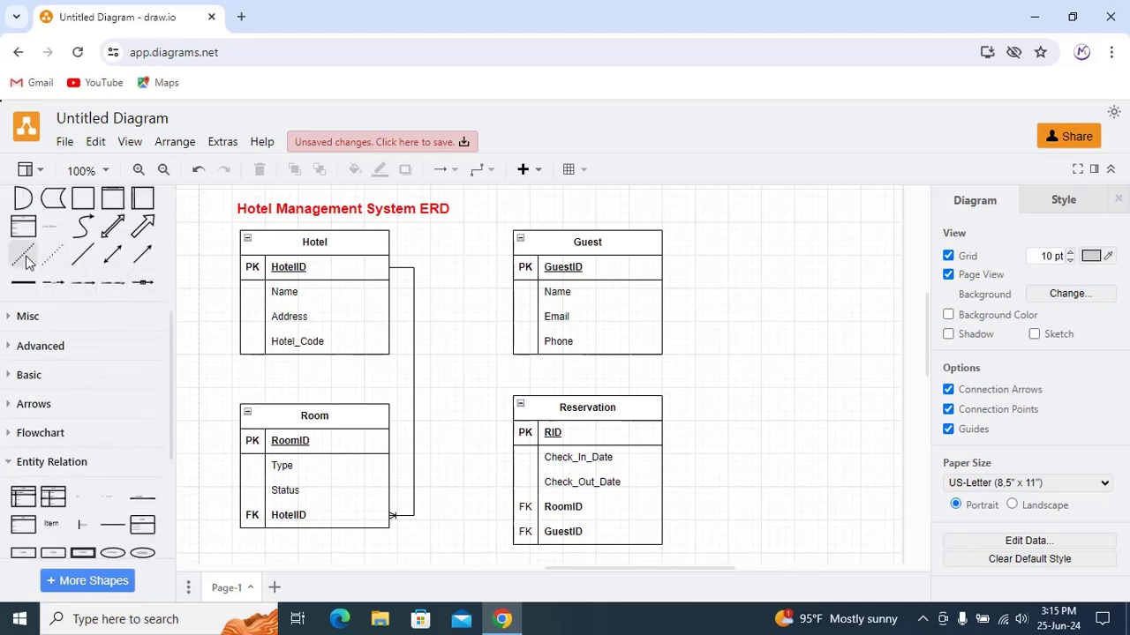
pyautogui.moveTo(27, 262); pyautogui.dragTo(313, 360)
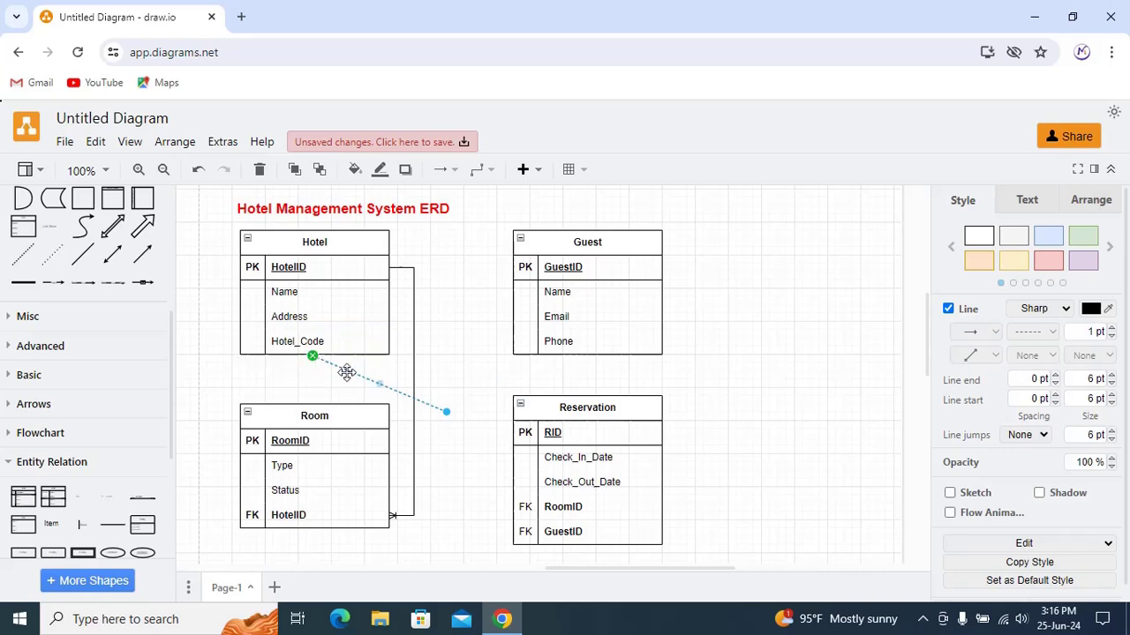
pyautogui.moveTo(447, 413); pyautogui.dragTo(330, 407)
pyautogui.click(456, 401)
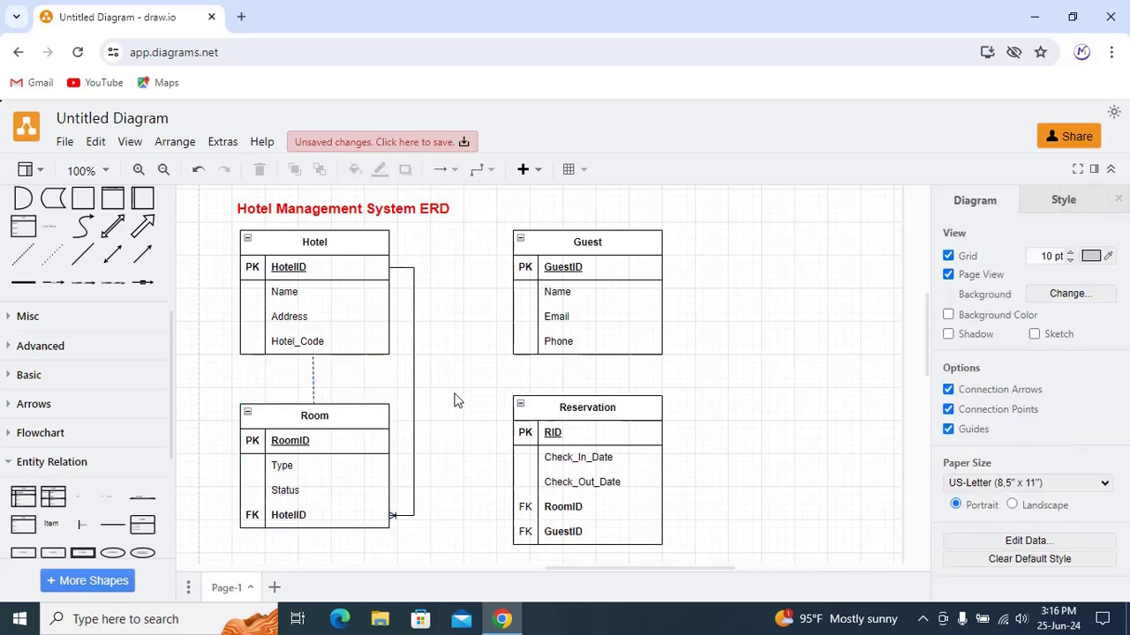